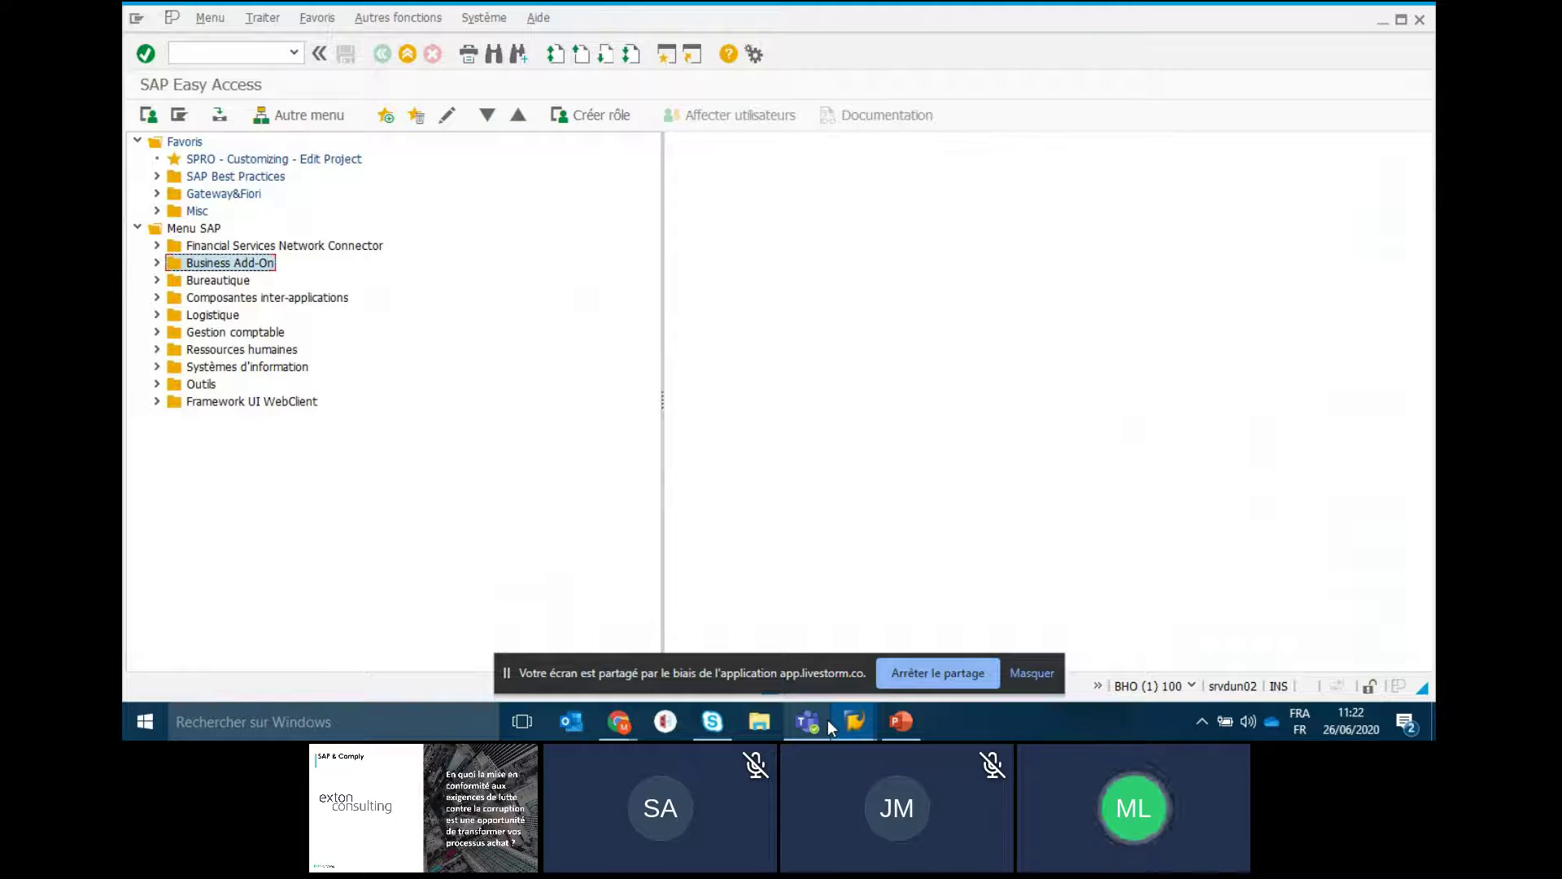
# Open the Traiter partenaire transaction from the Business Add-On folder and start creating a new organisation
pyautogui.click(158, 263)
pyautogui.click(262, 299)
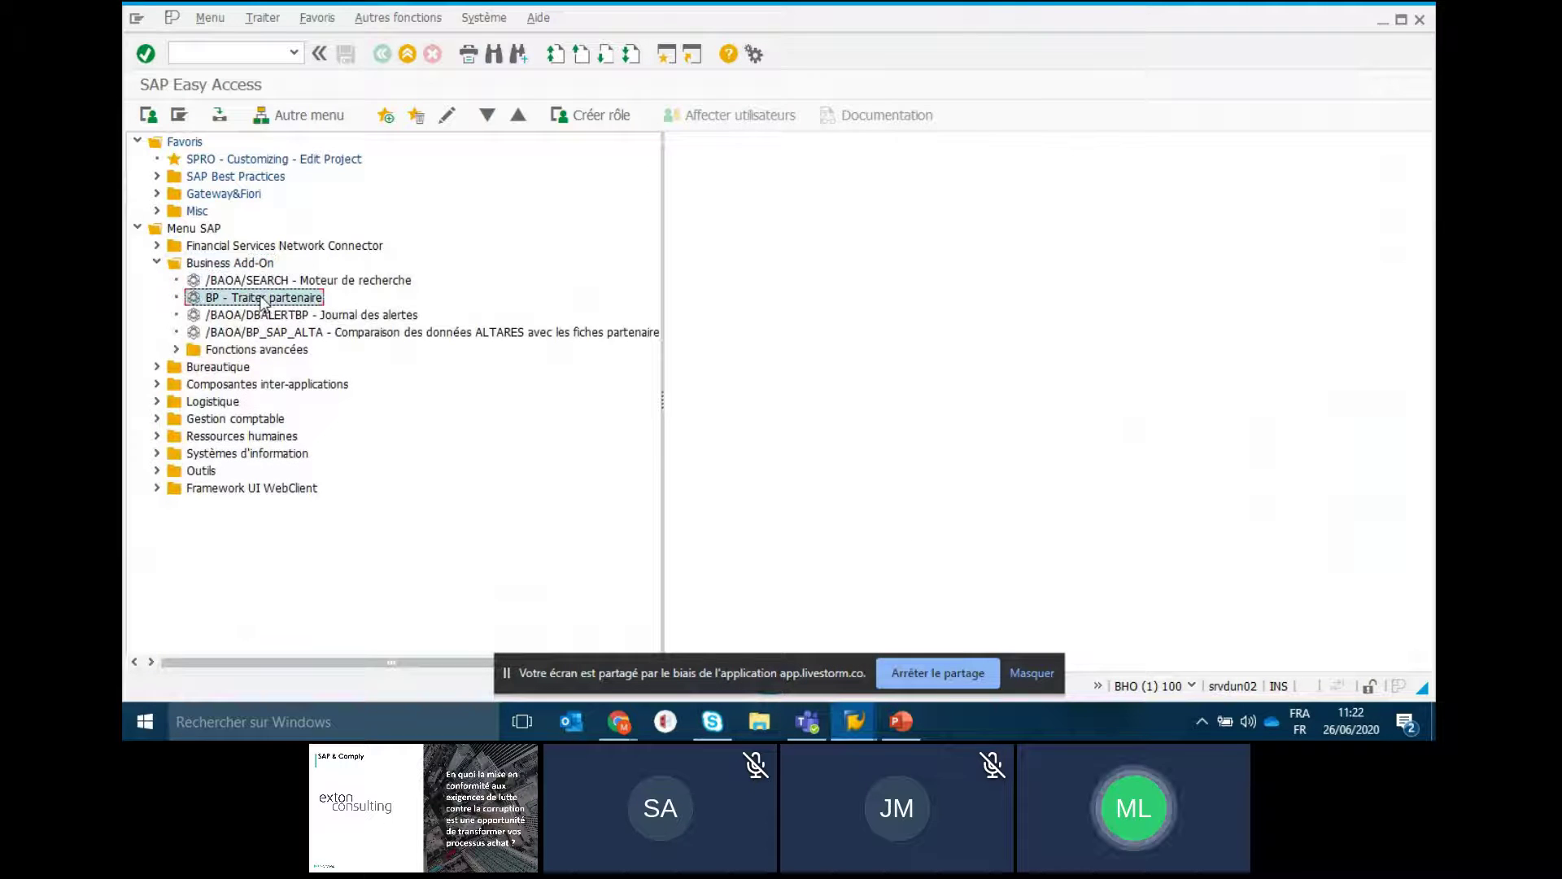
pyautogui.doubleClick(262, 299)
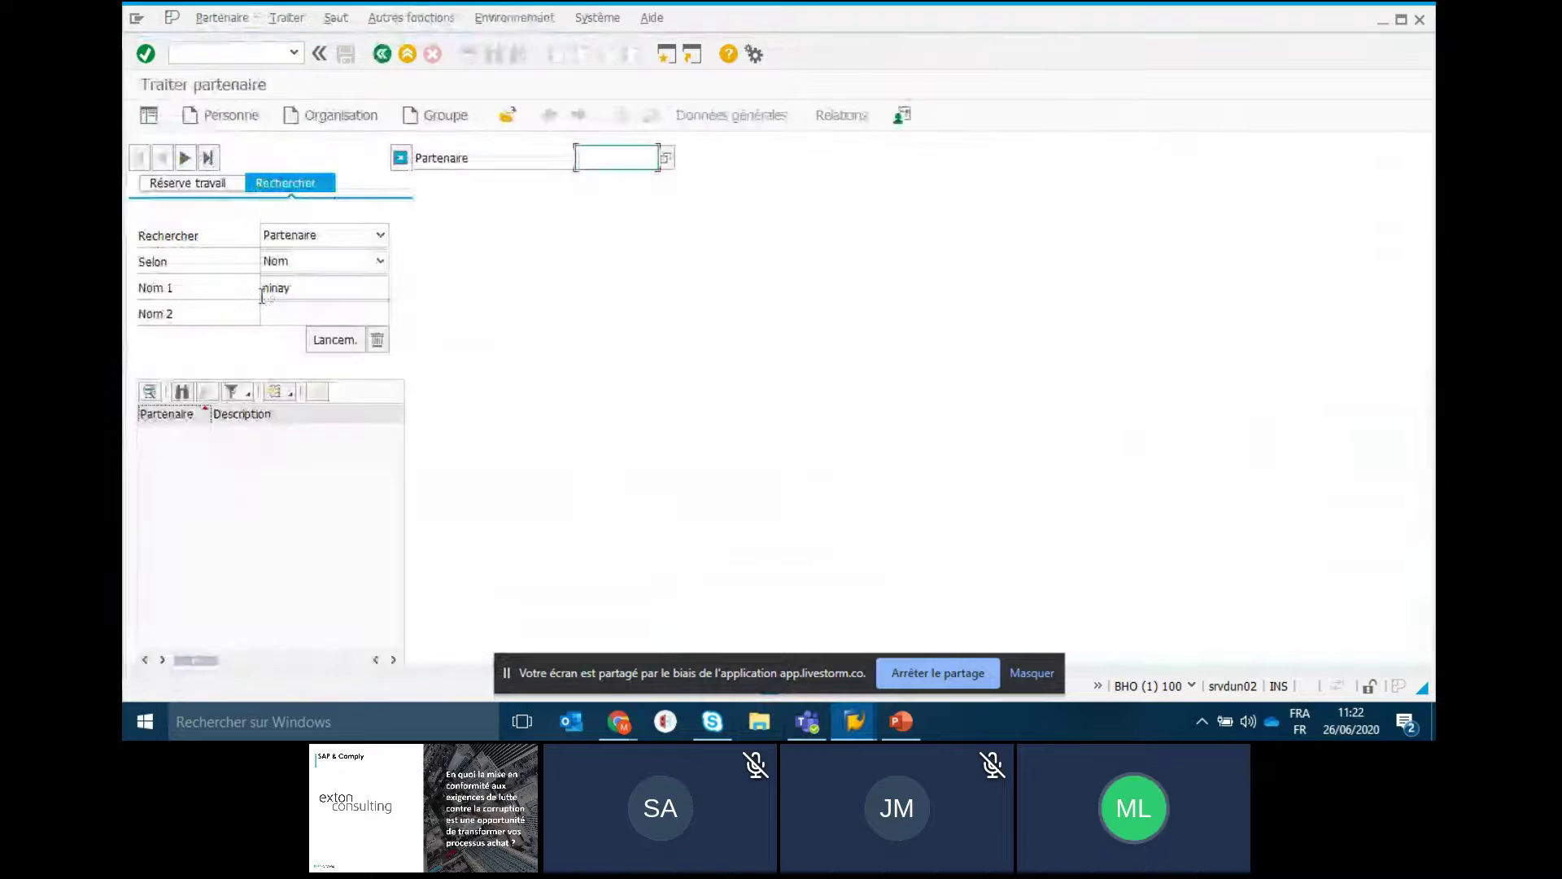
pyautogui.click(344, 116)
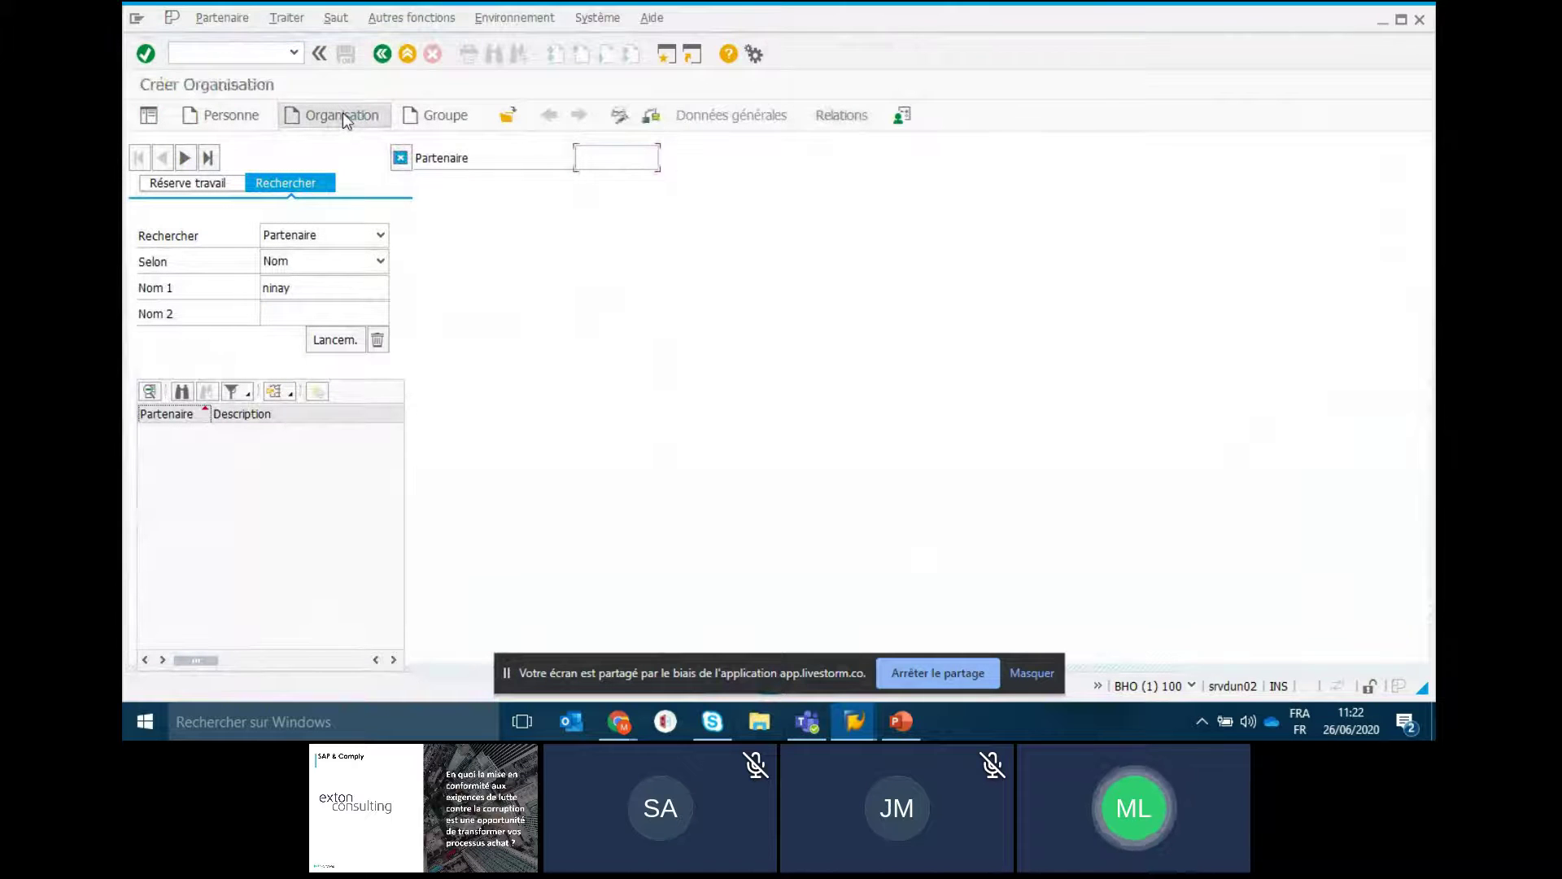
# Enter YSEC as the organisation's name and set the country of its standard address to FR (France)
pyautogui.click(660, 365)
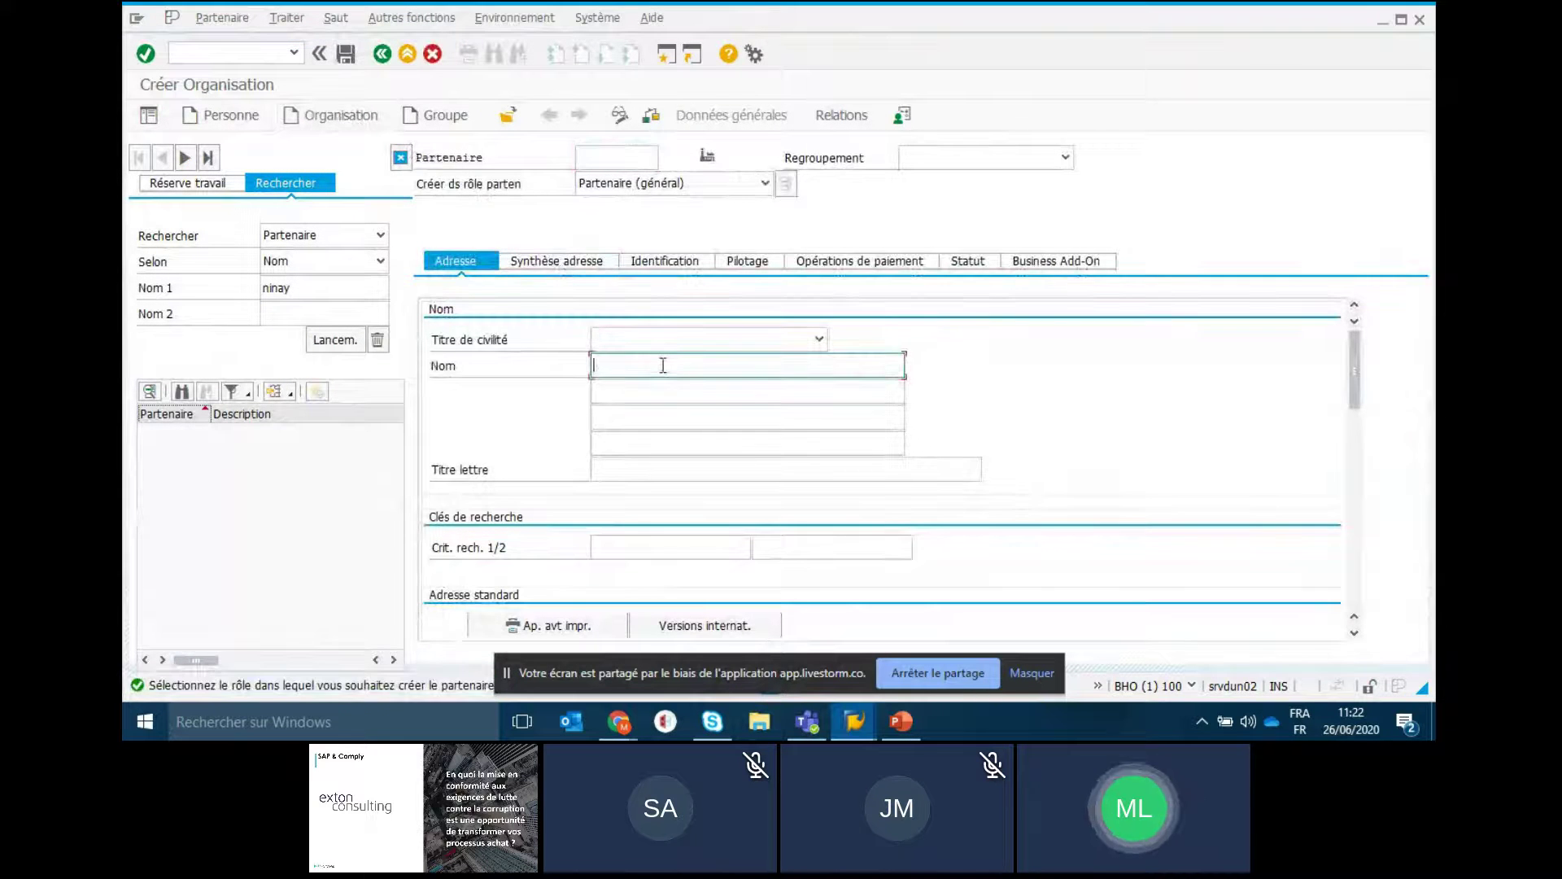
pyautogui.write('YSEC')
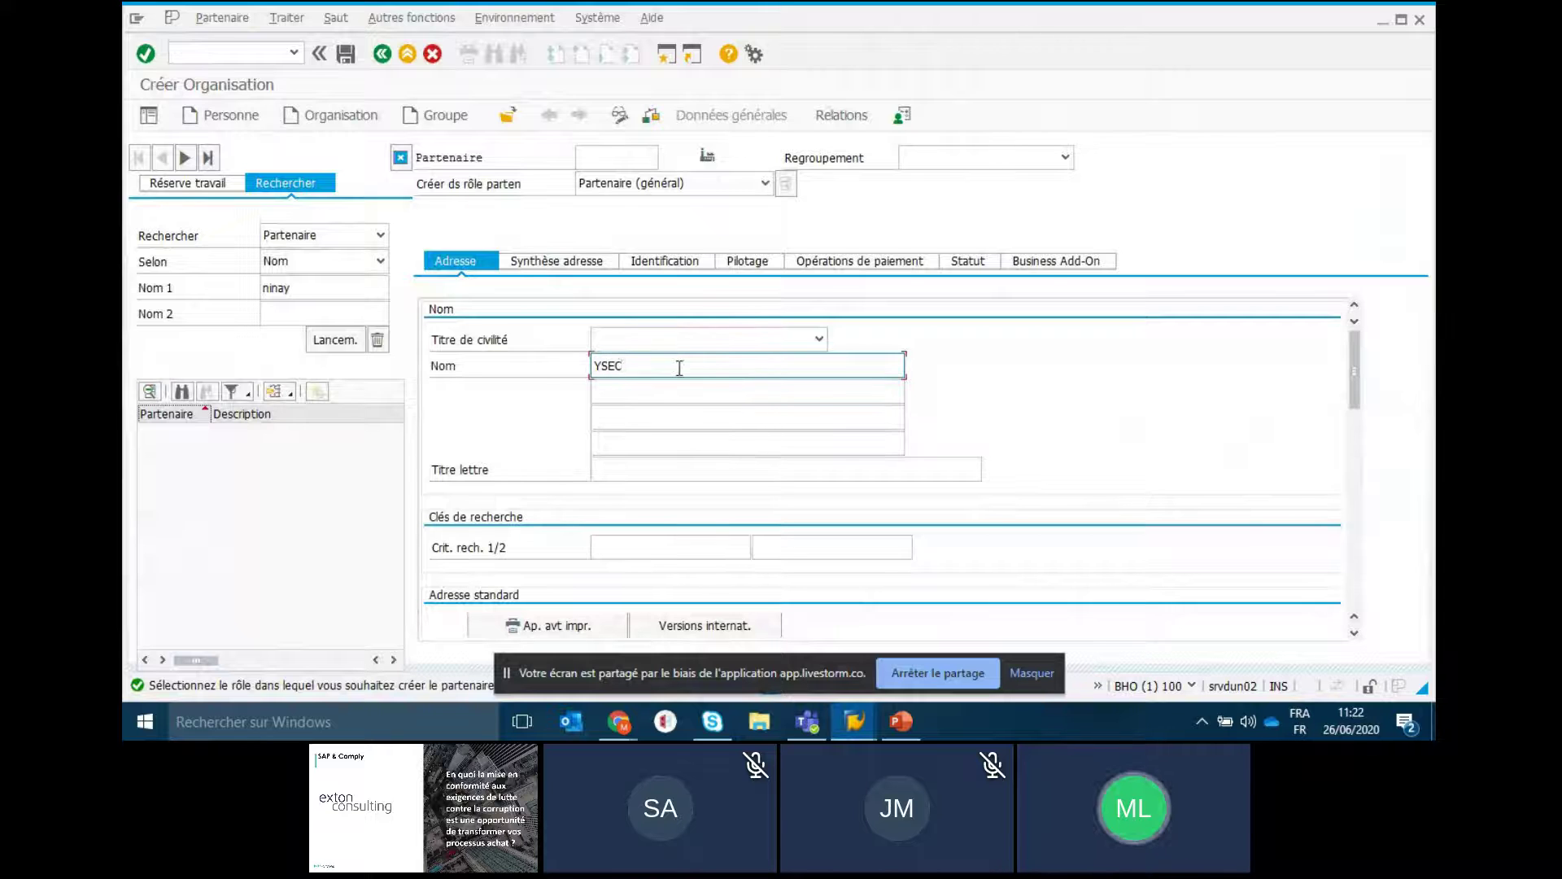
pyautogui.moveTo(1354, 360); pyautogui.dragTo(1351, 395)
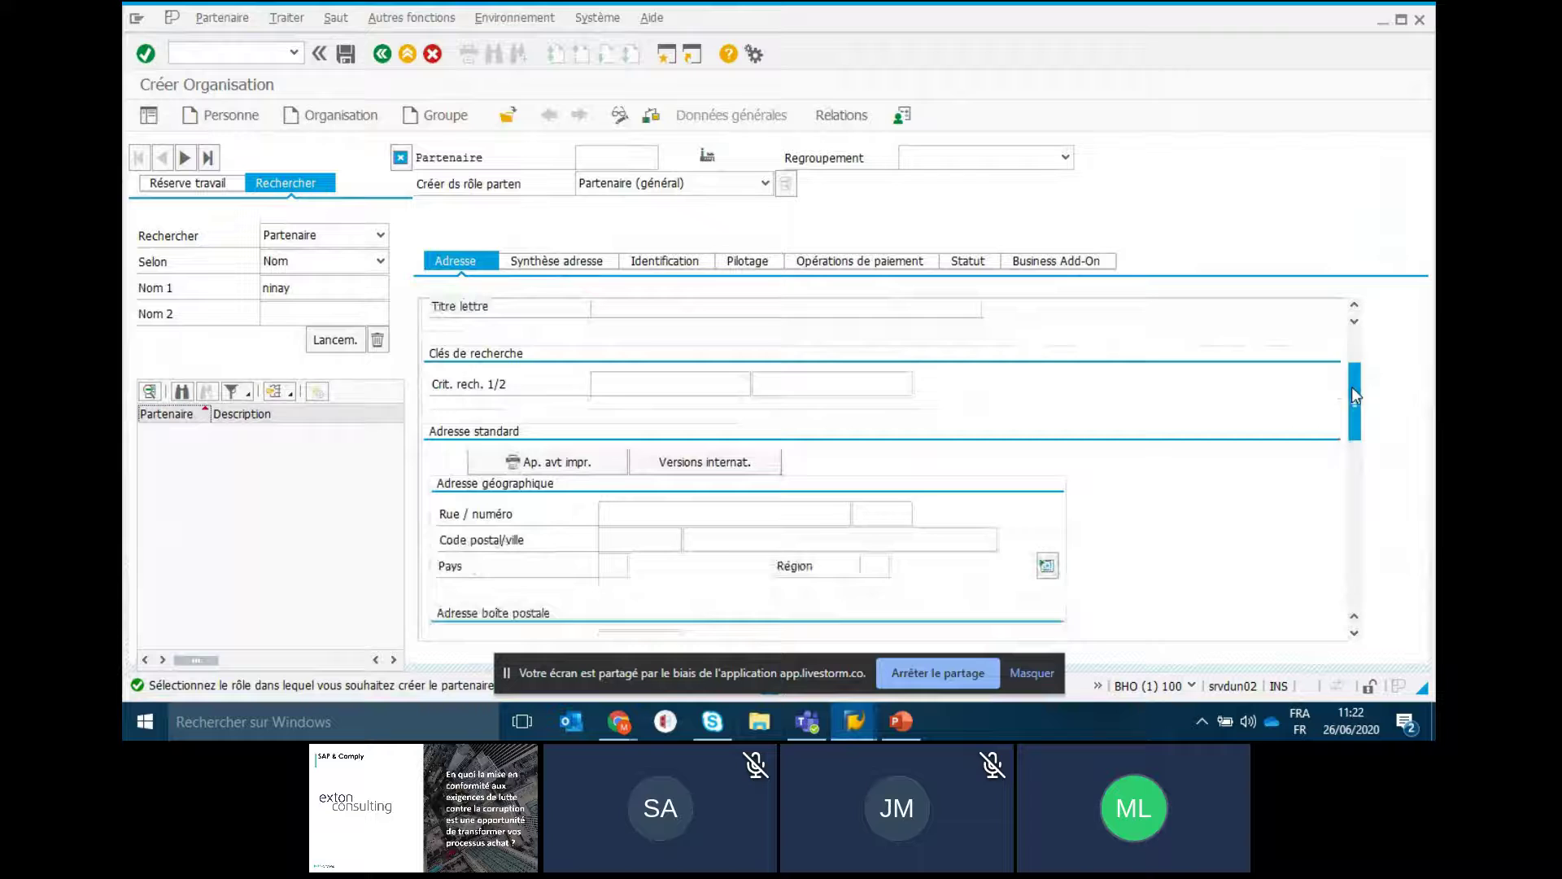
pyautogui.click(605, 565)
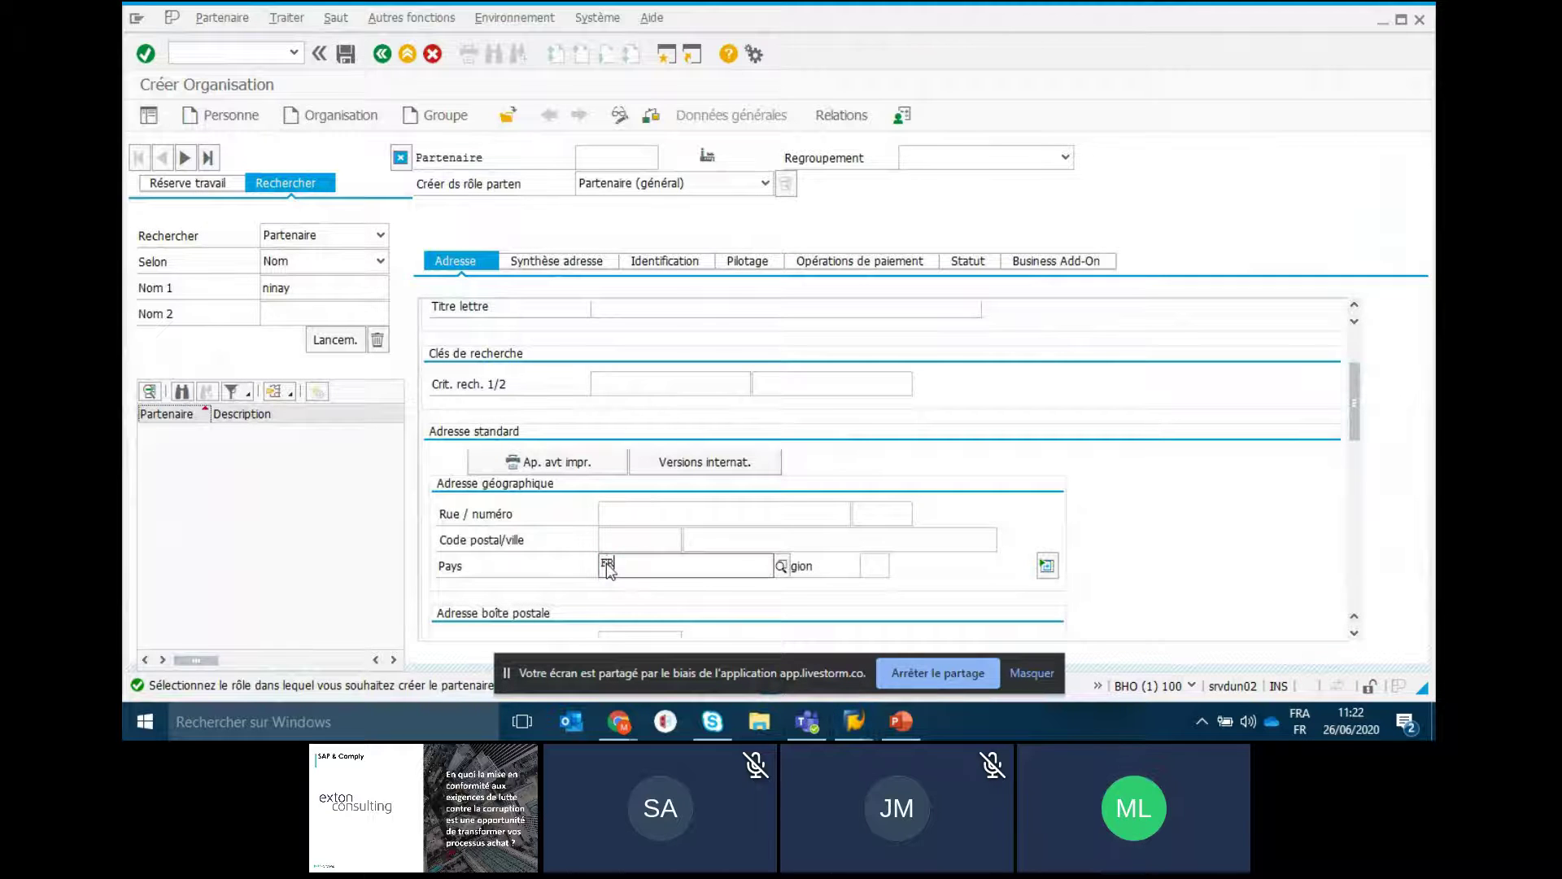
pyautogui.write('FR')
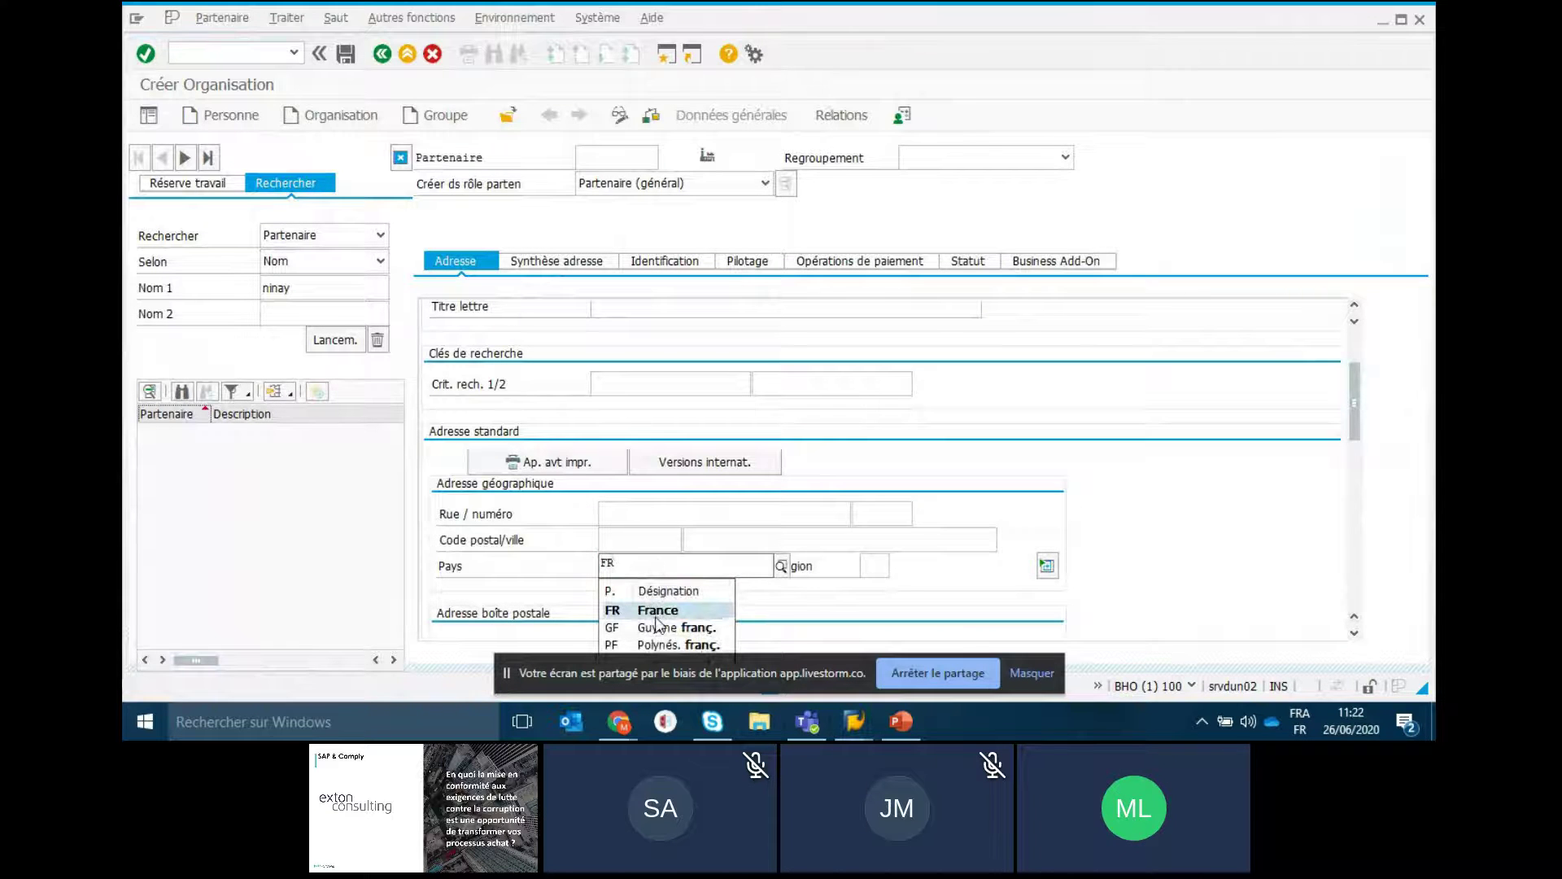
pyautogui.click(656, 616)
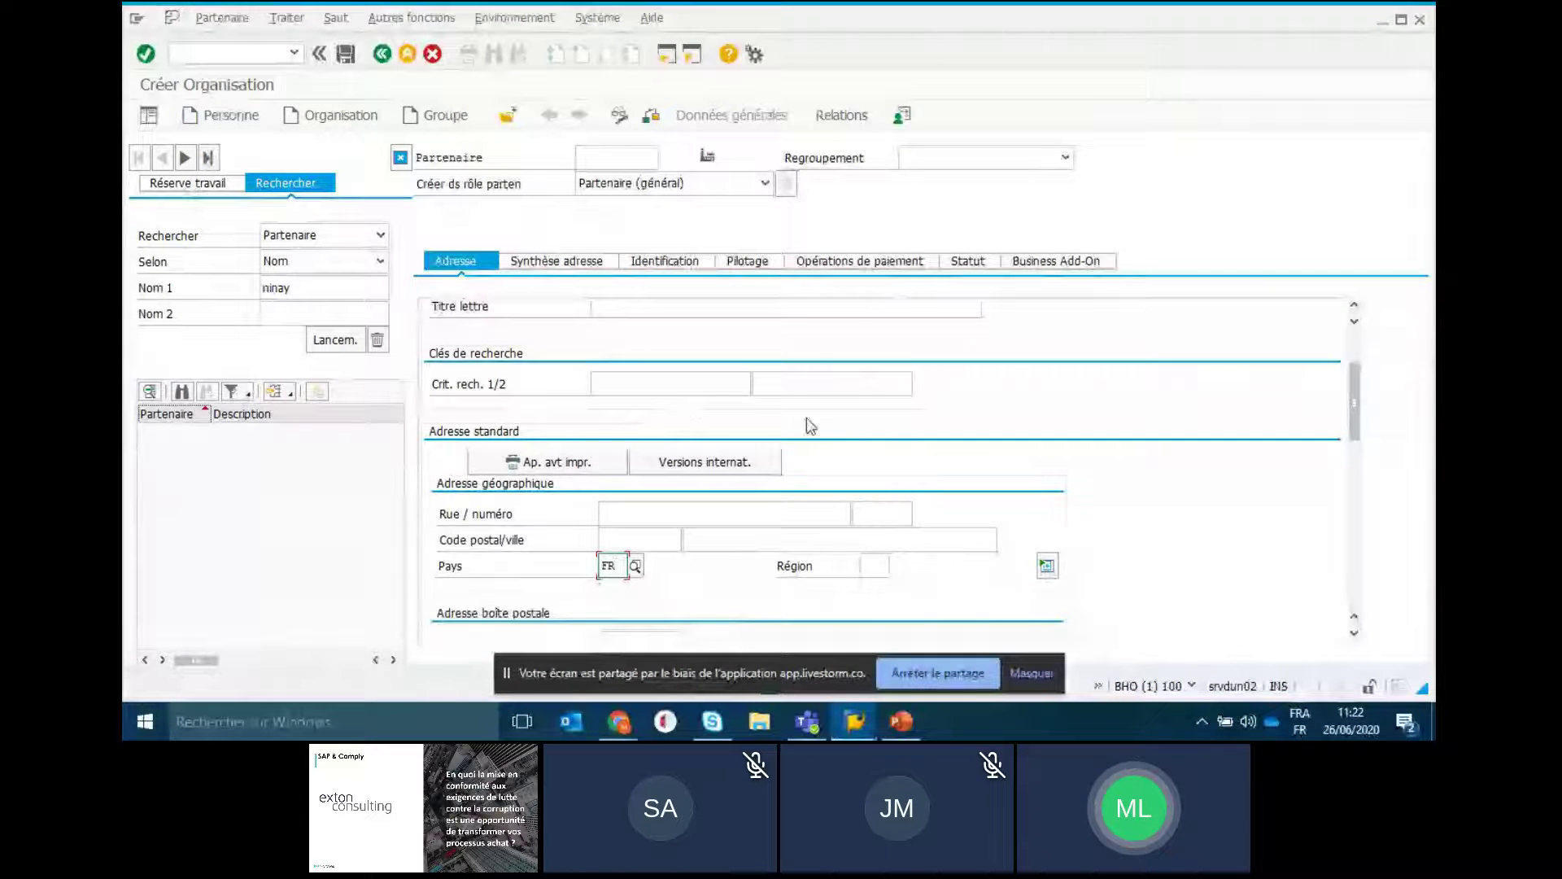
# Look up YSEC in the ALTARES database through Business Add-On and import the active Saint-Mandrier head office's data into the partner record
pyautogui.click(1062, 262)
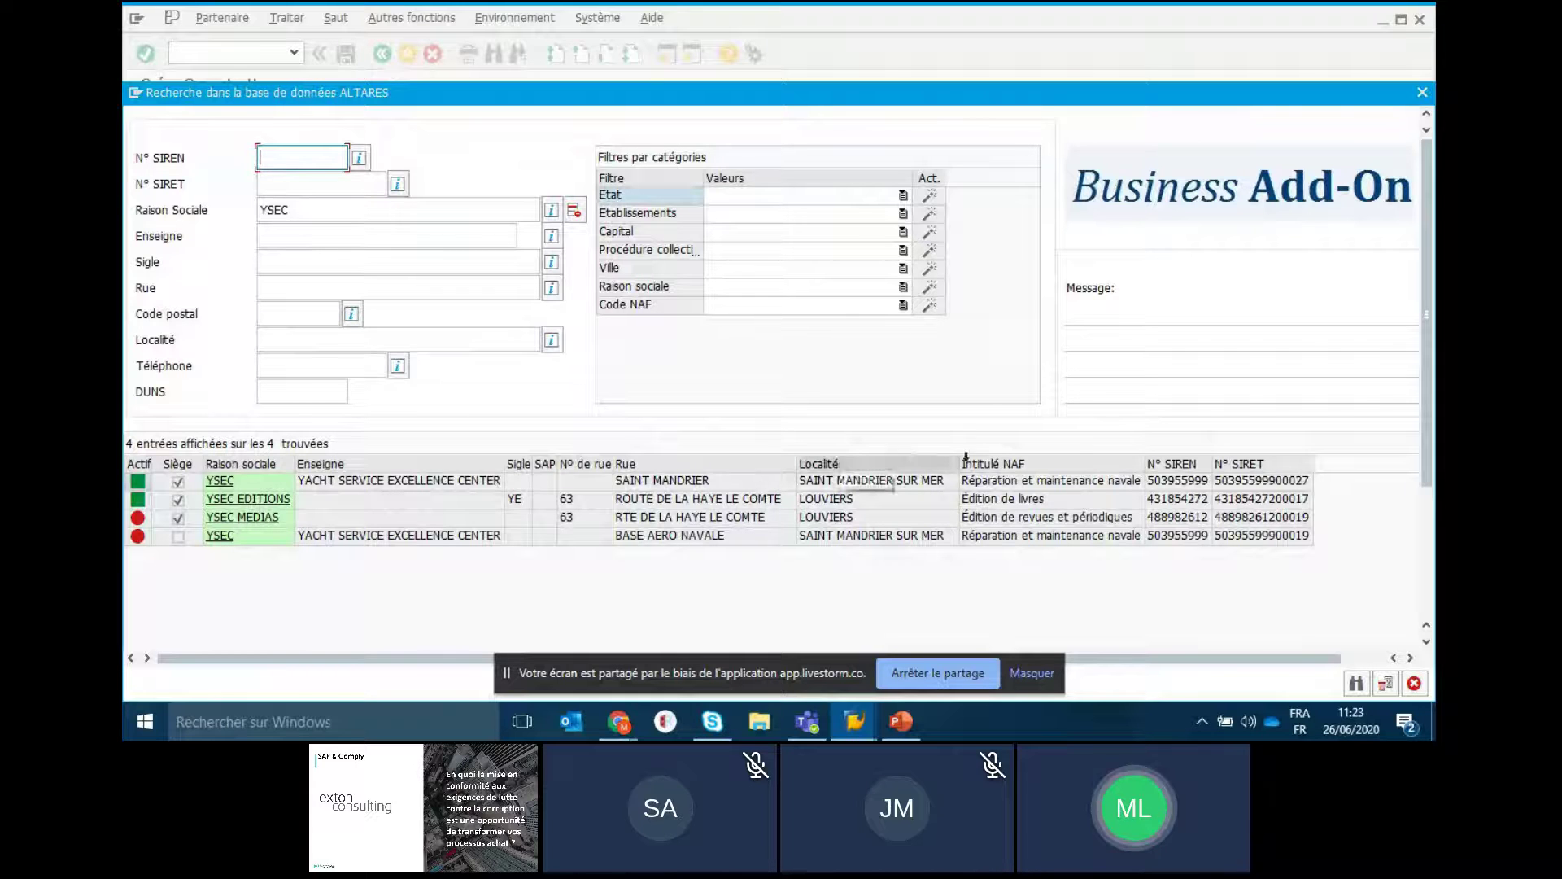
pyautogui.click(219, 482)
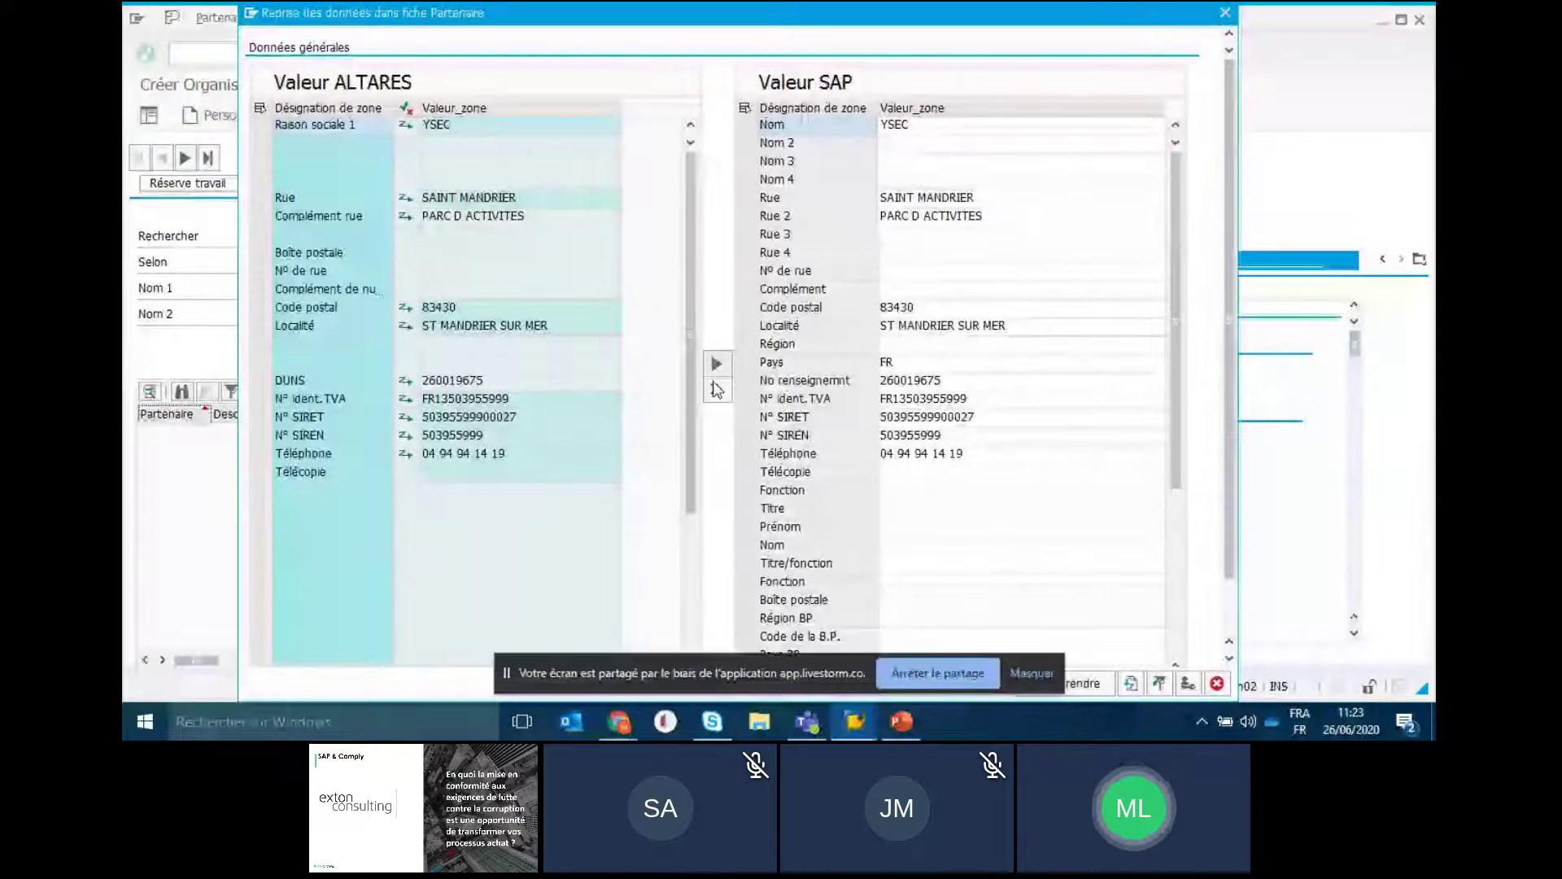
pyautogui.click(717, 389)
pyautogui.moveTo(835, 670); pyautogui.dragTo(612, 667)
pyautogui.click(1049, 682)
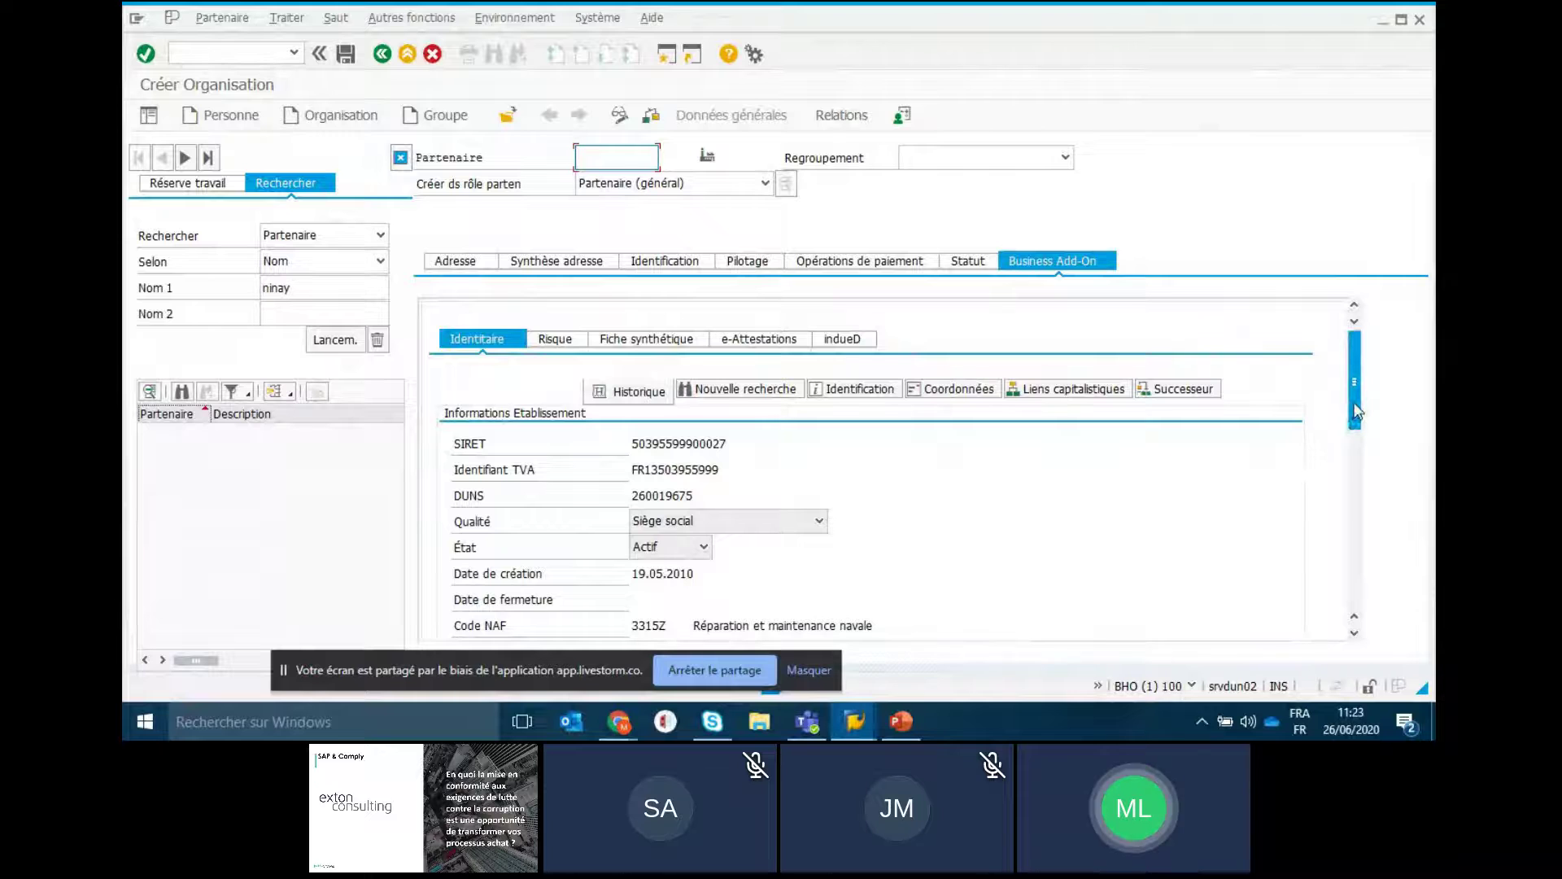
# Open the organisation's indueD section in Business Add-On and add the company to the indueD portfolio
pyautogui.moveTo(1357, 413); pyautogui.dragTo(1356, 418)
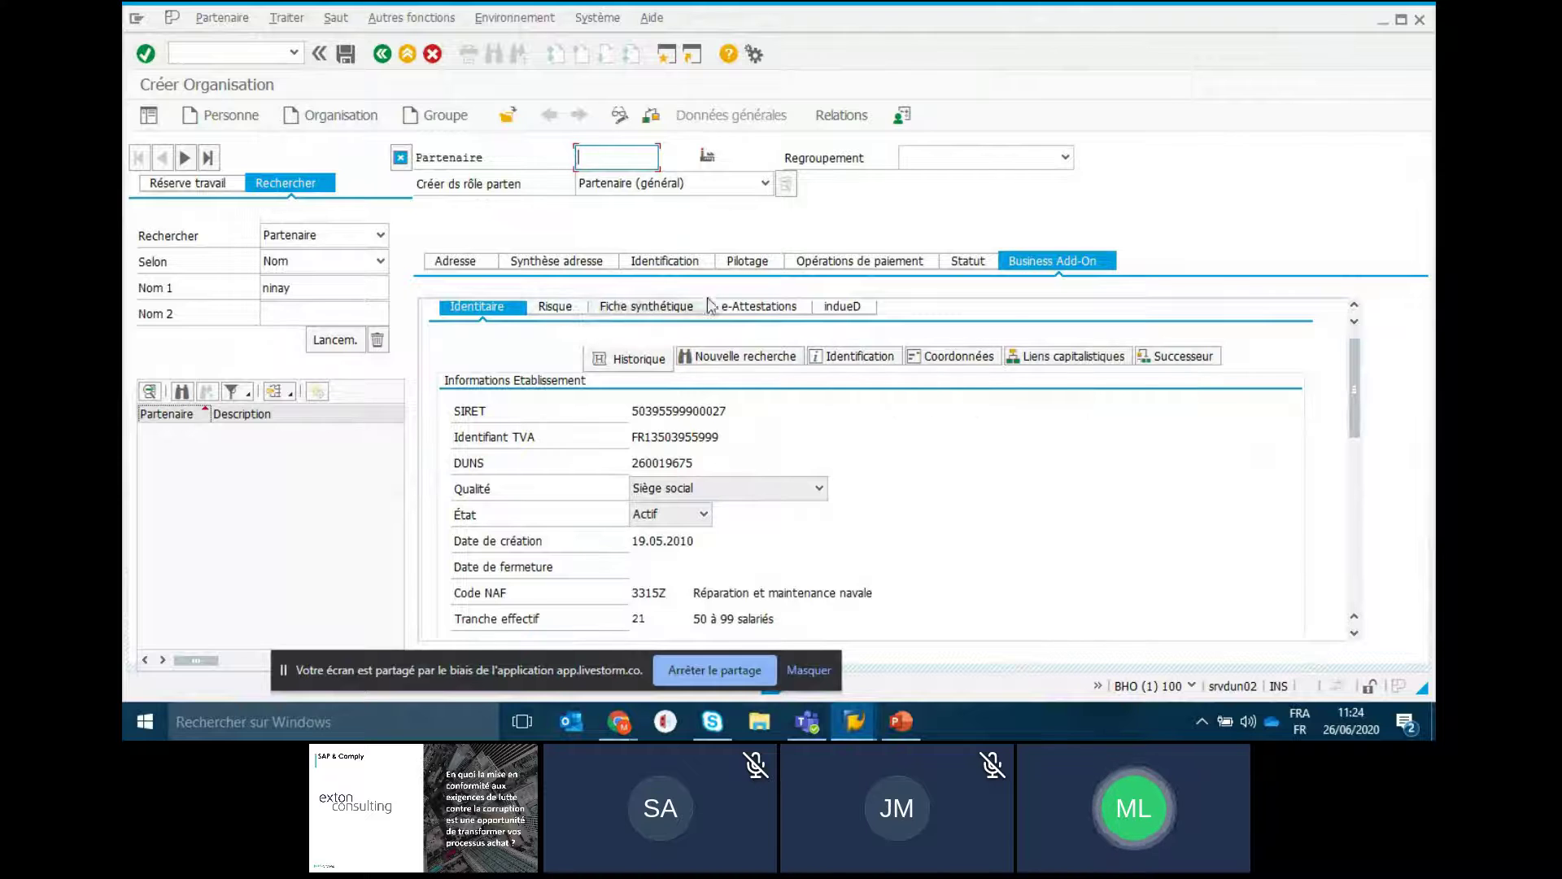
pyautogui.click(846, 313)
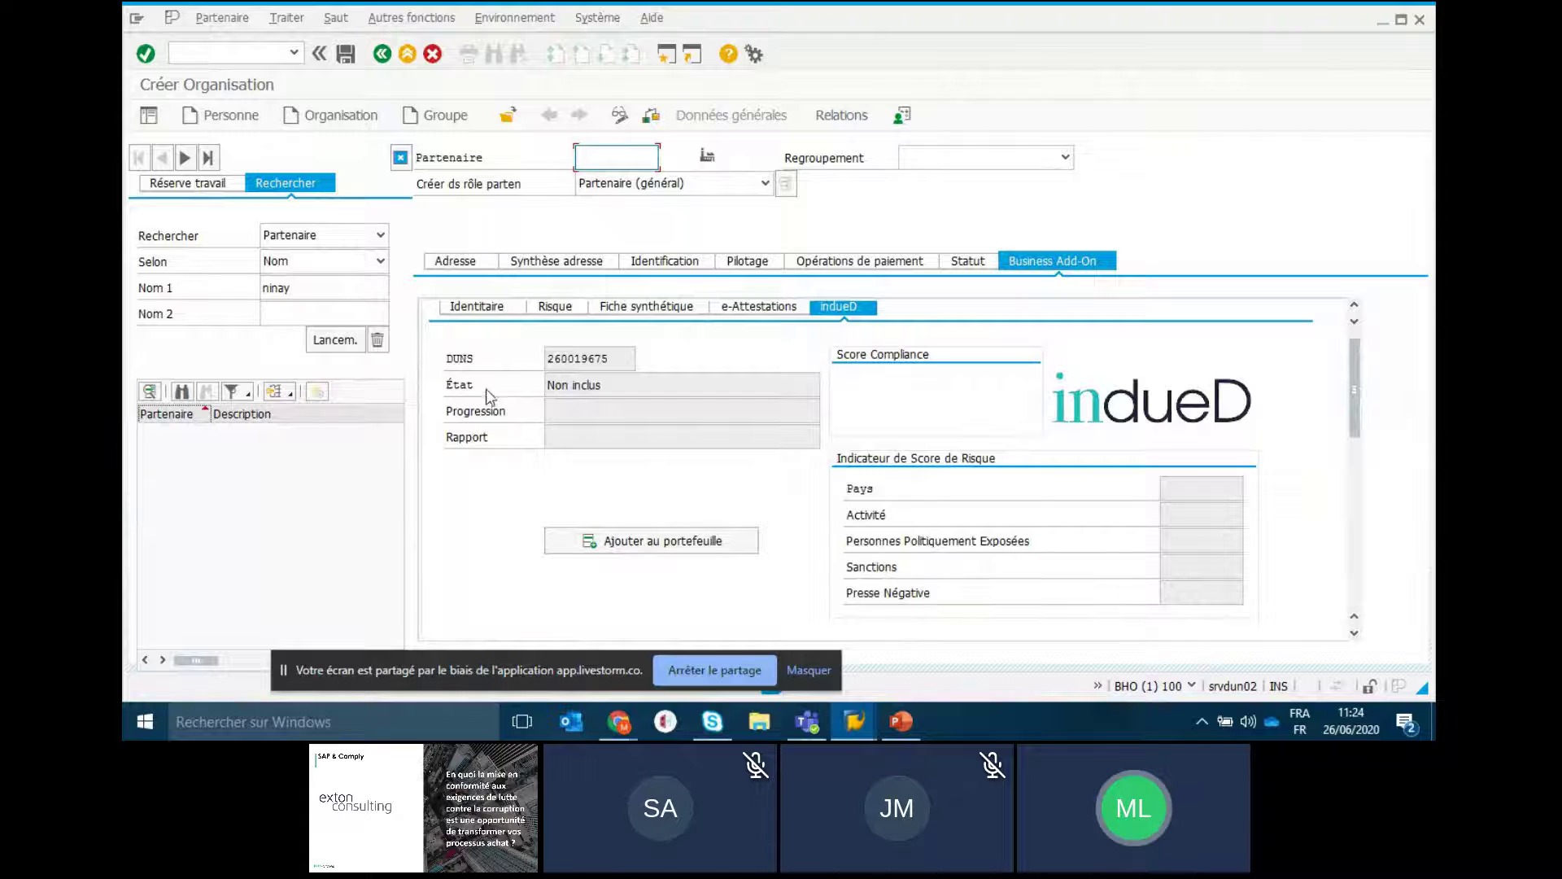
pyautogui.click(643, 541)
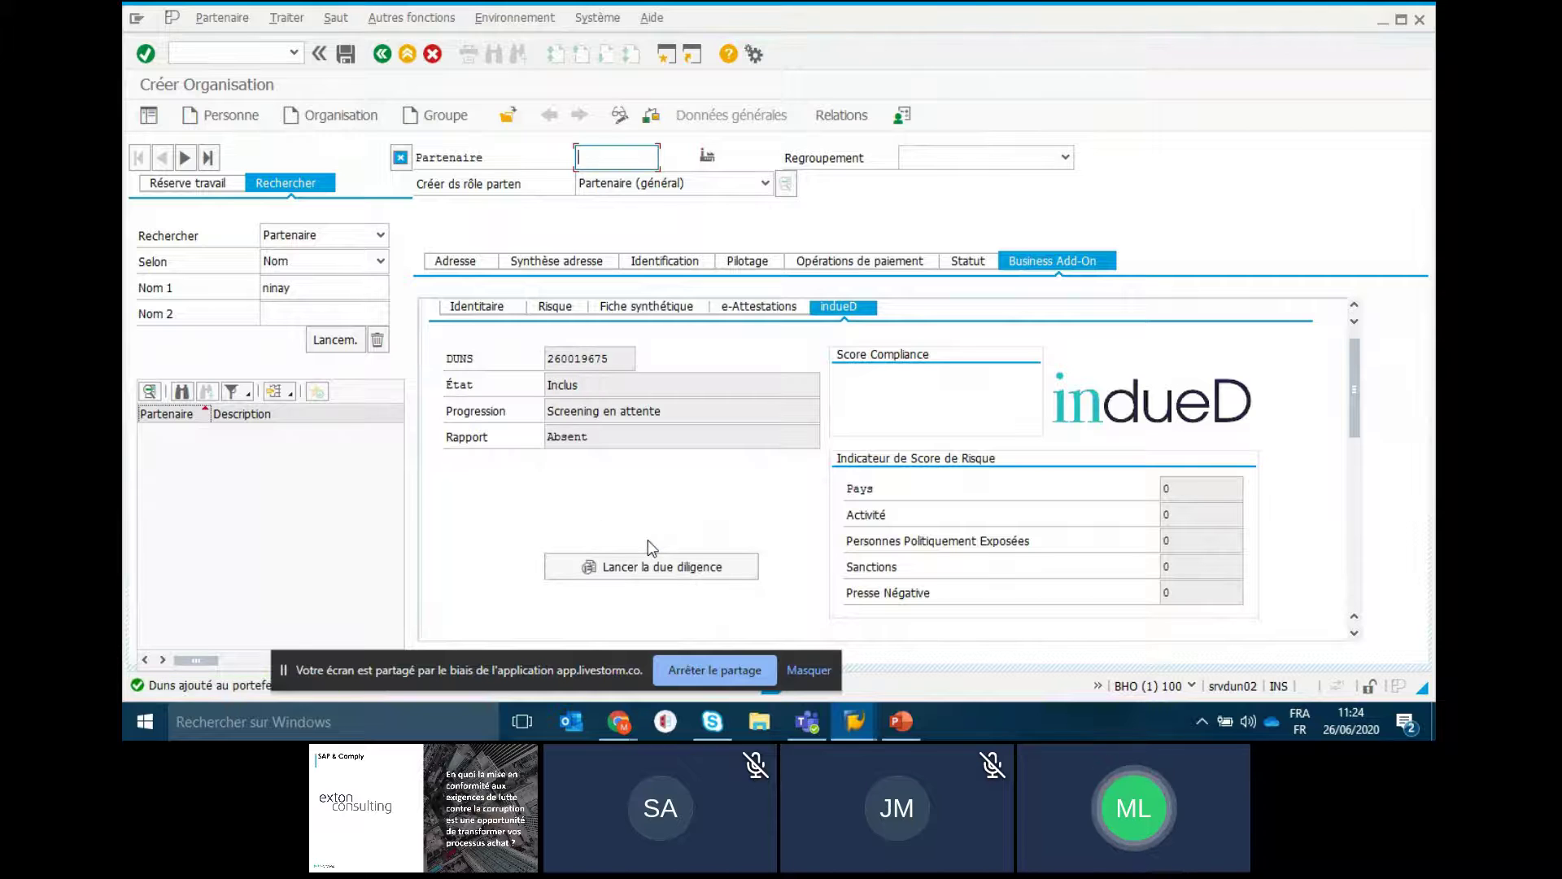
pyautogui.moveTo(477, 667); pyautogui.dragTo(619, 656)
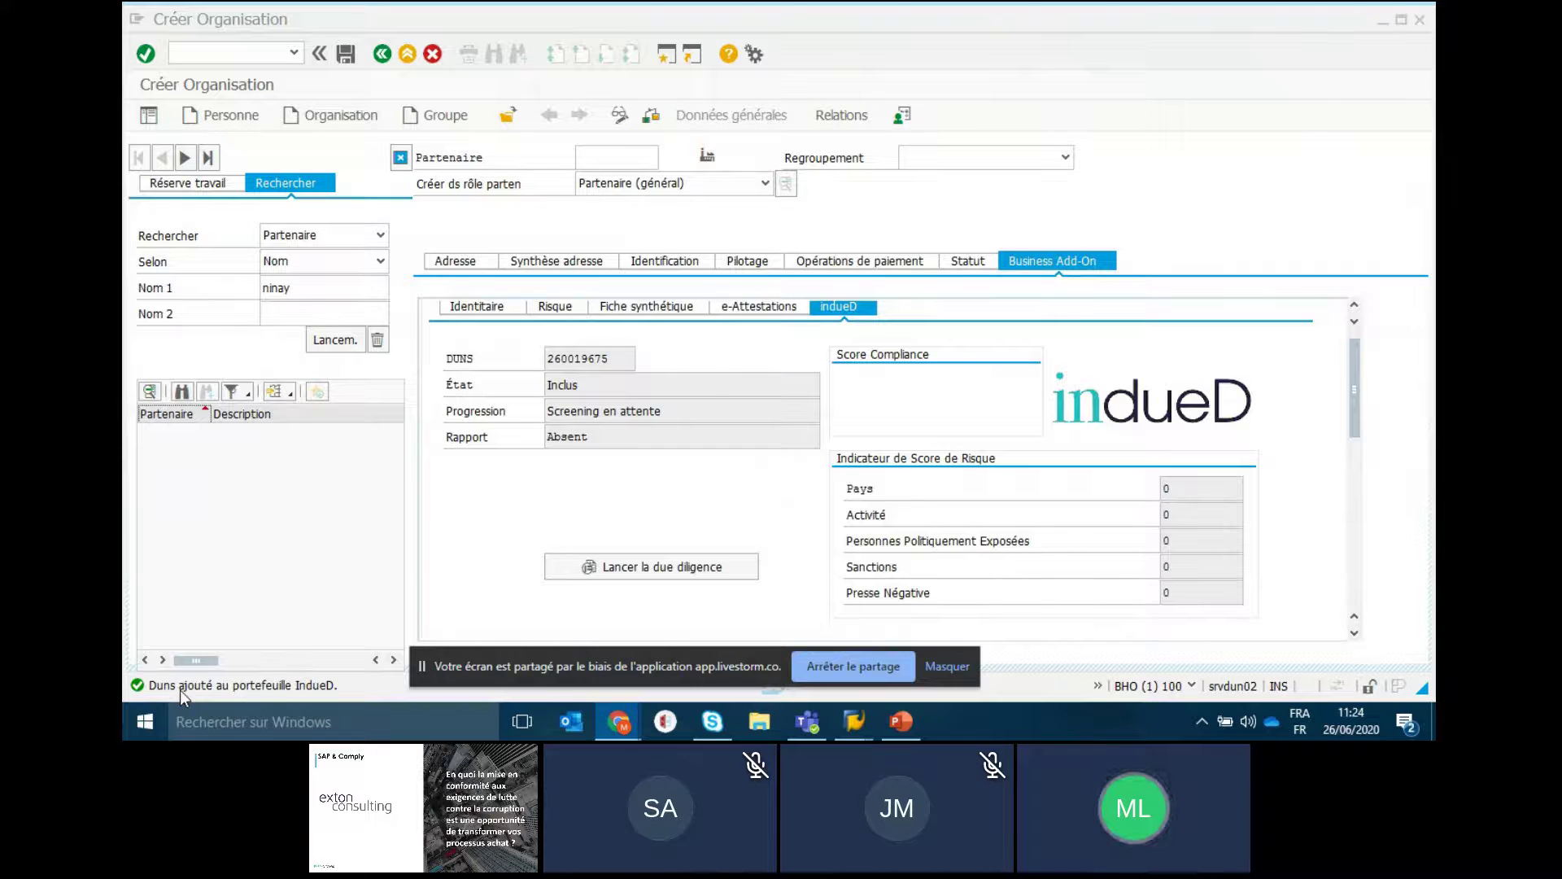
# Switch to indueD in Chrome and reload the portfolio to check for the added company
pyautogui.hotkey('alt', 'Tab')
pyautogui.hotkey('alt', 'Tab')
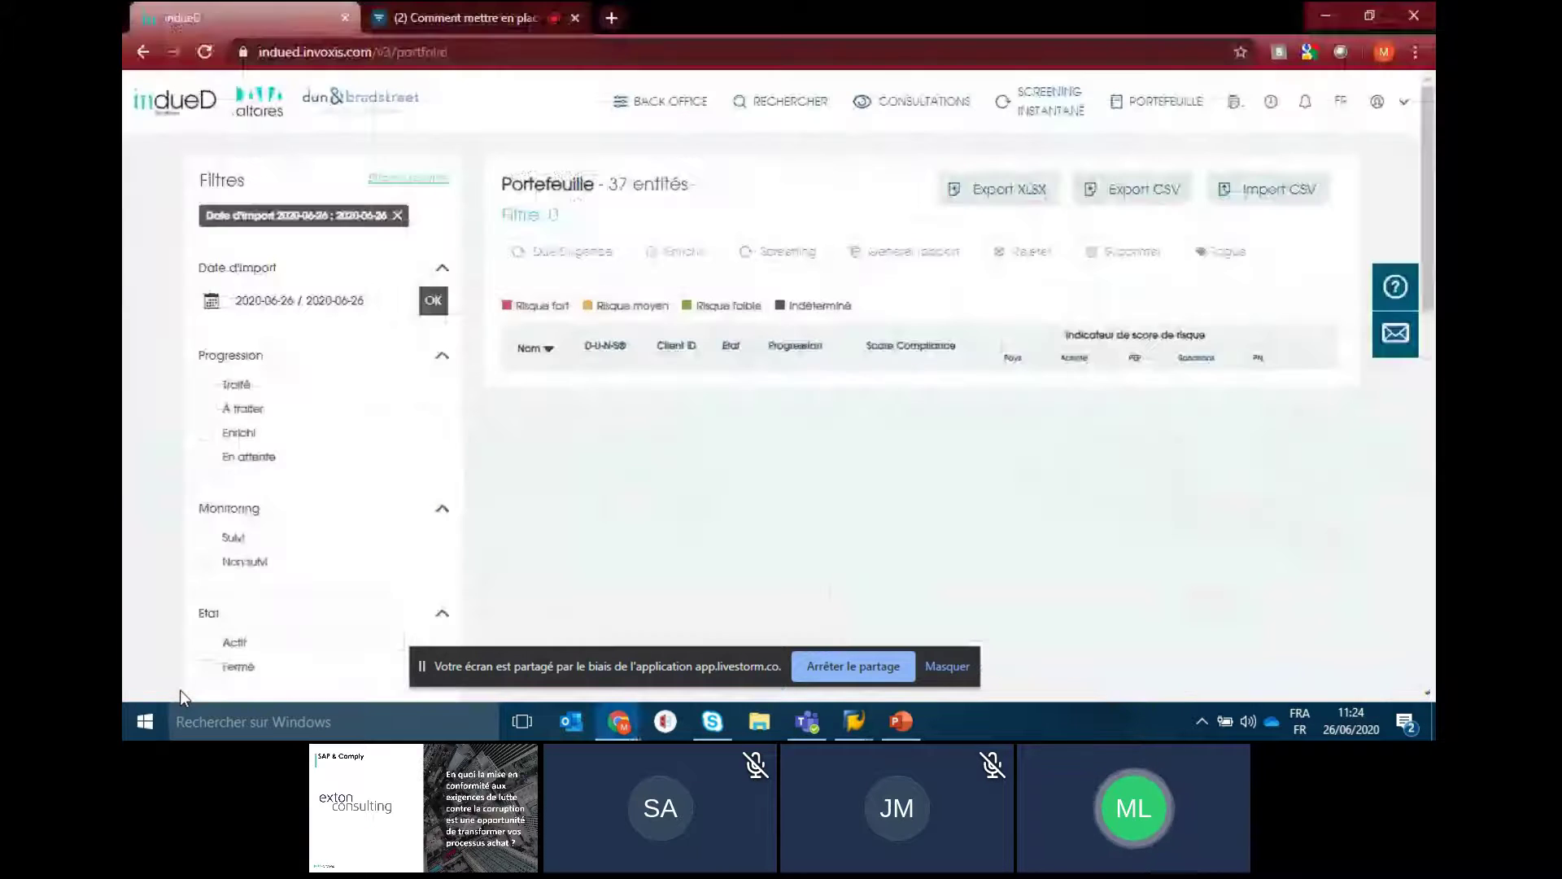
pyautogui.click(1166, 106)
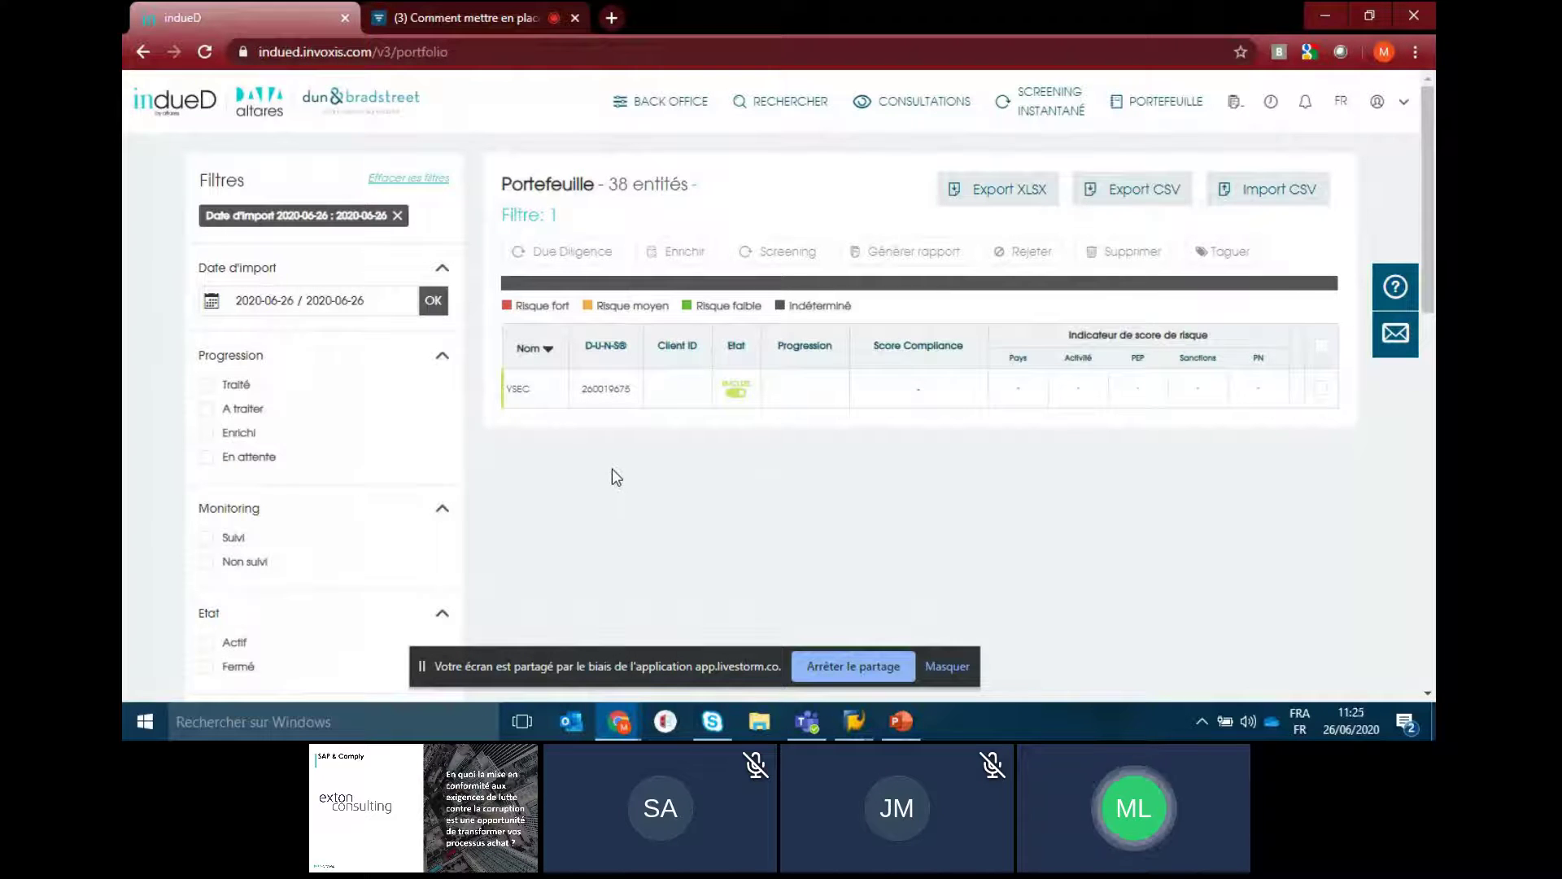
# Switch back to SAP and launch the due diligence for the YSEC organisation
pyautogui.hotkey('alt', 'Tab')
pyautogui.hotkey('alt', 'Tab')
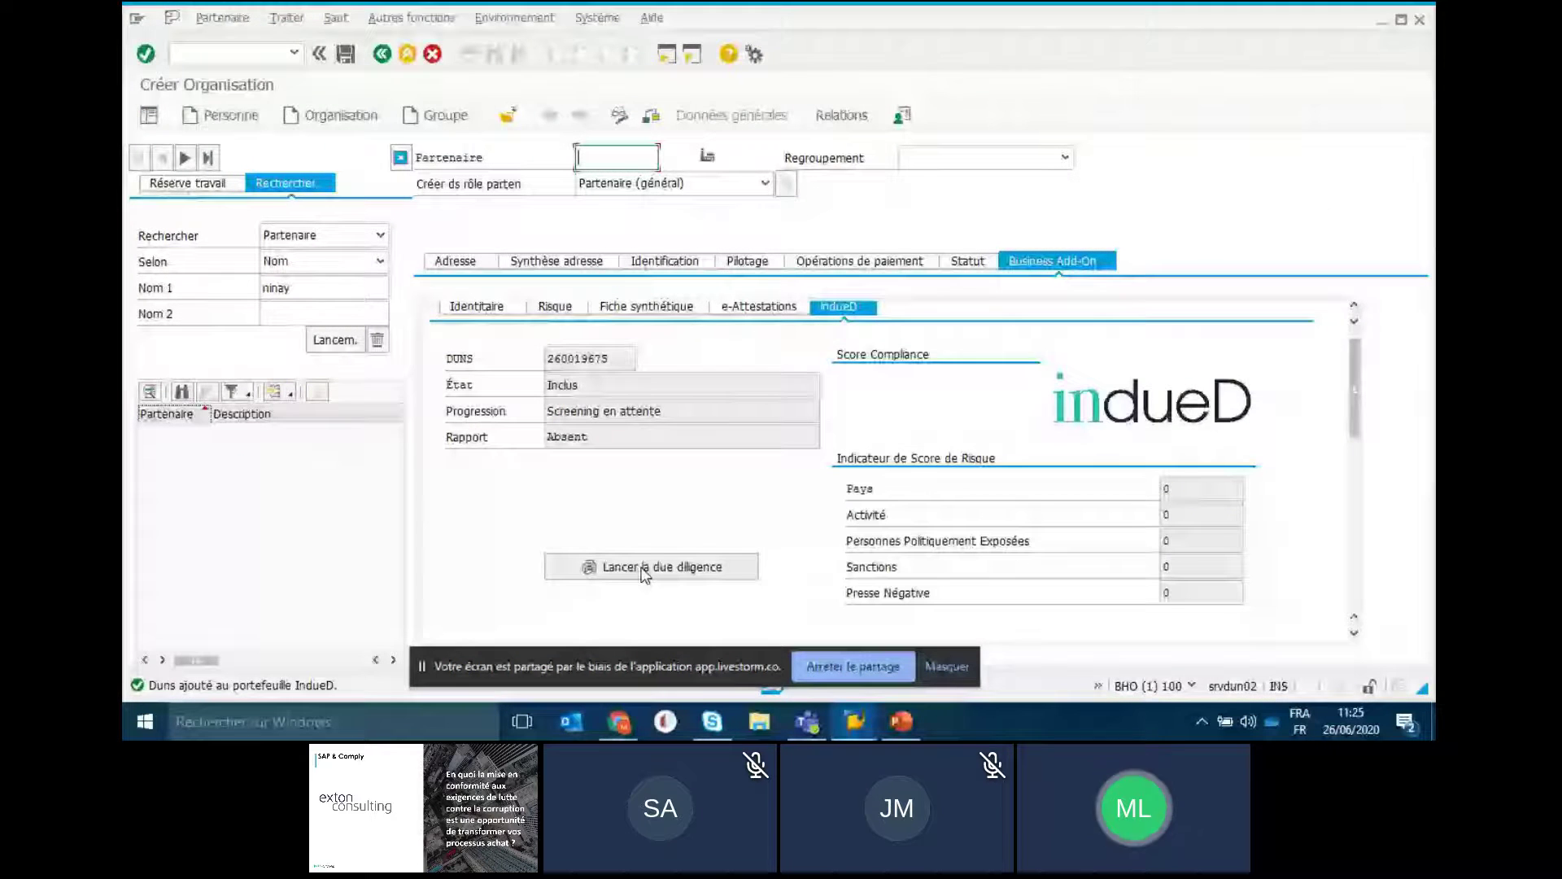
pyautogui.click(644, 569)
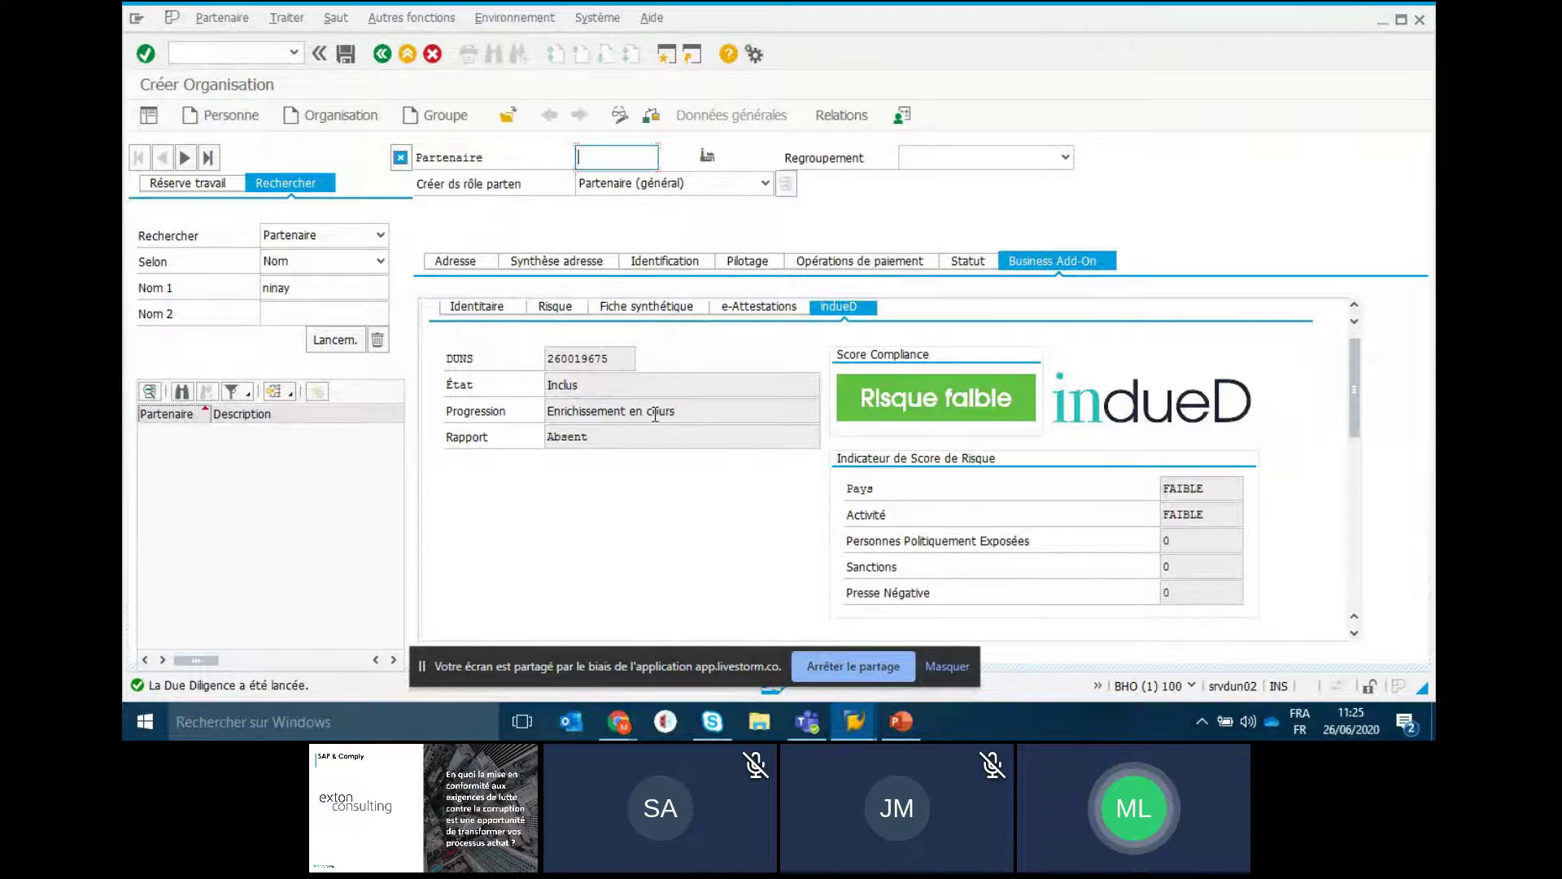
# Switch to indueD in Chrome, check YSEC's risk indicators in the portfolio, and review its entity file
pyautogui.hotkey('alt', 'Tab')
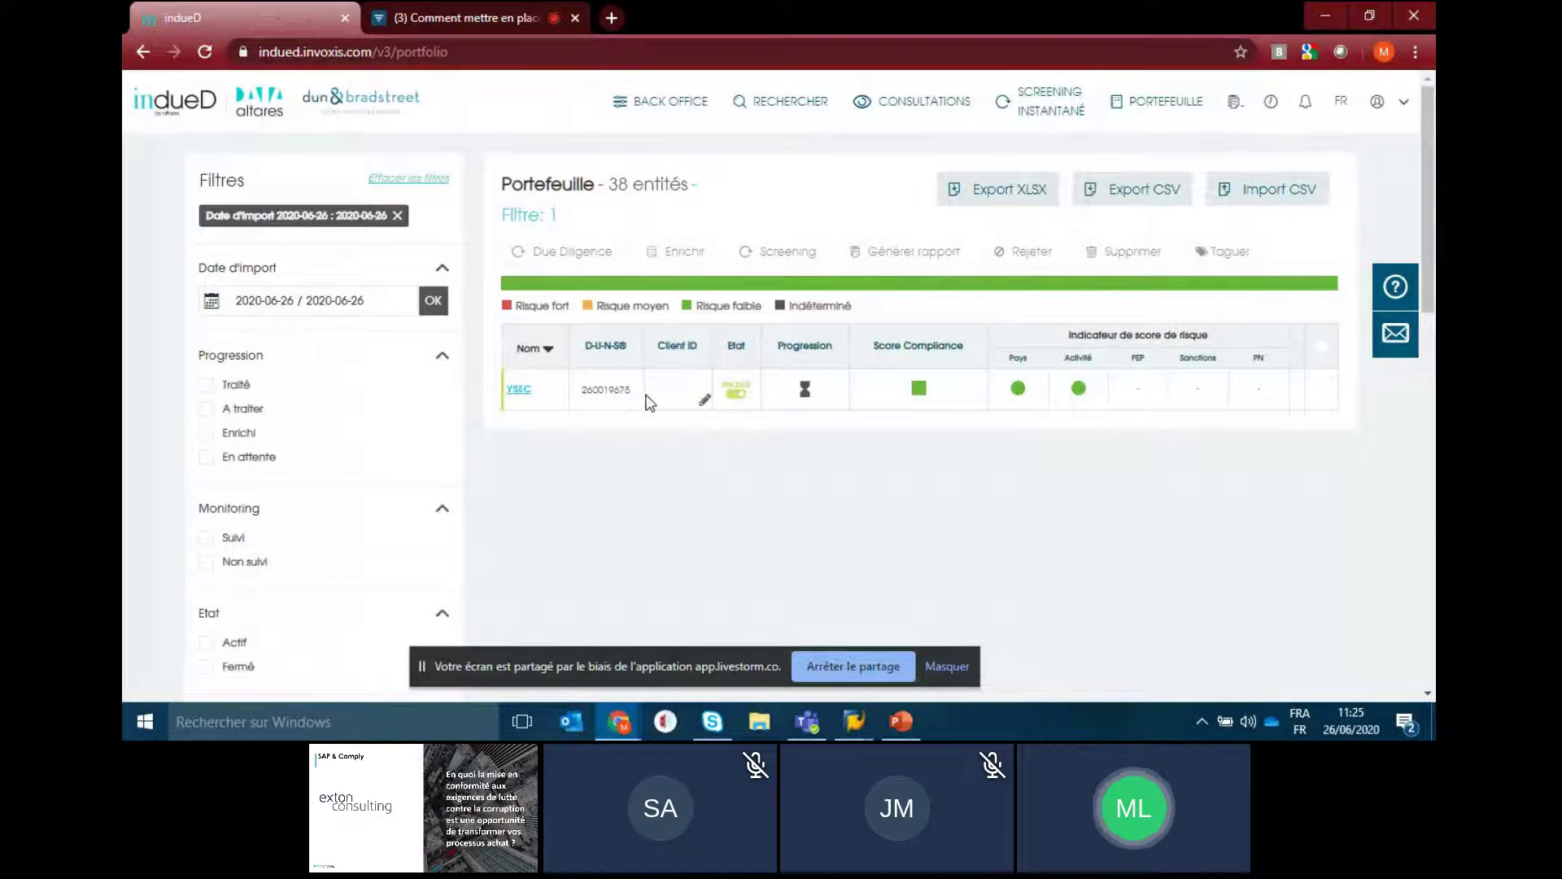
pyautogui.moveTo(1082, 390)
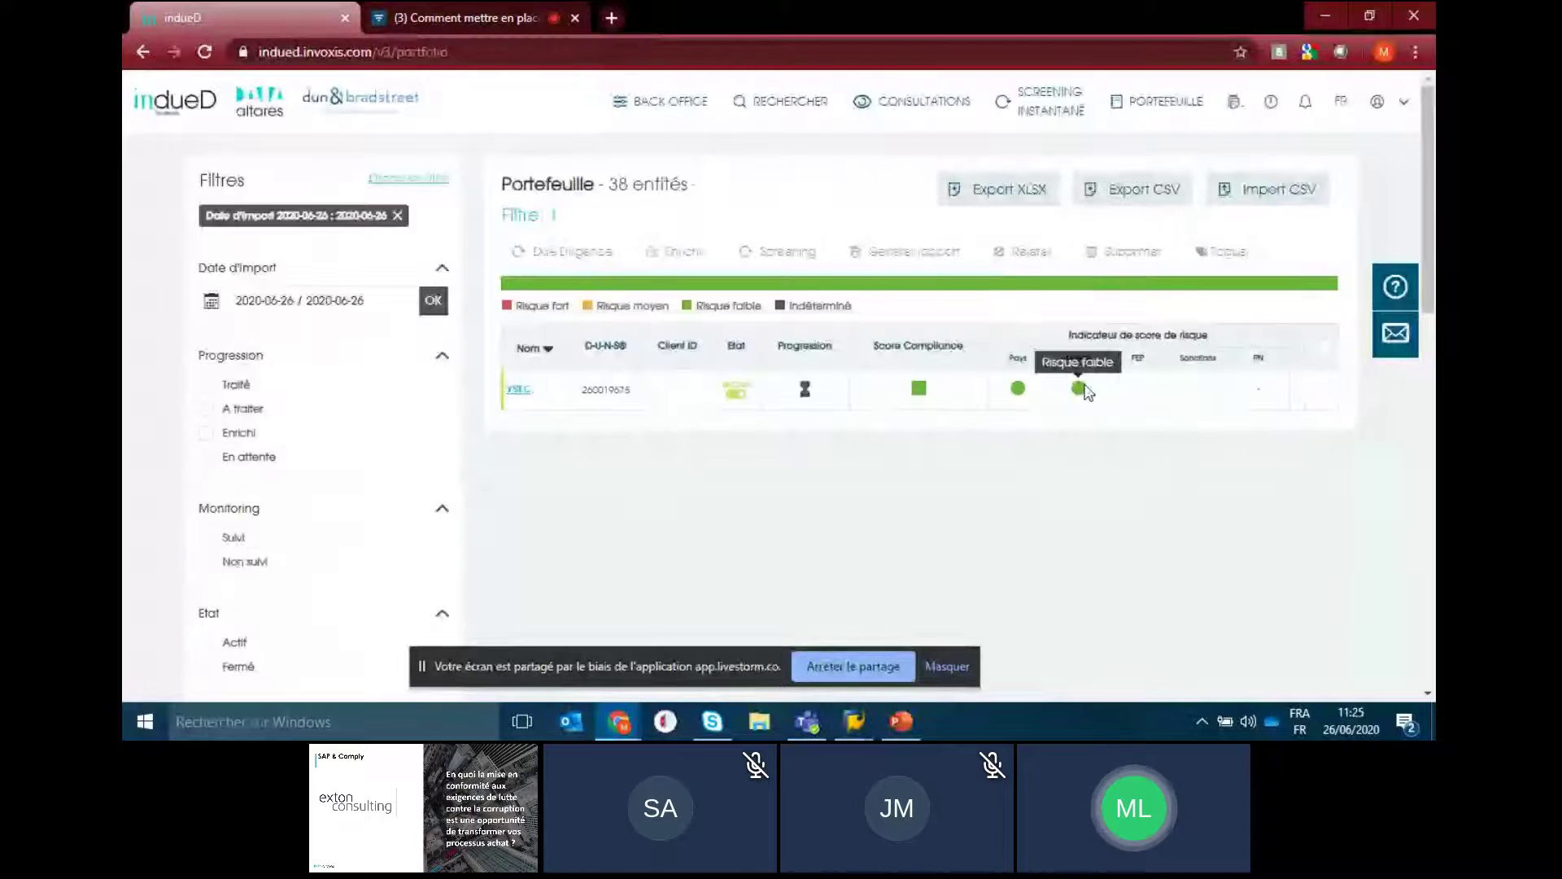
pyautogui.click(518, 390)
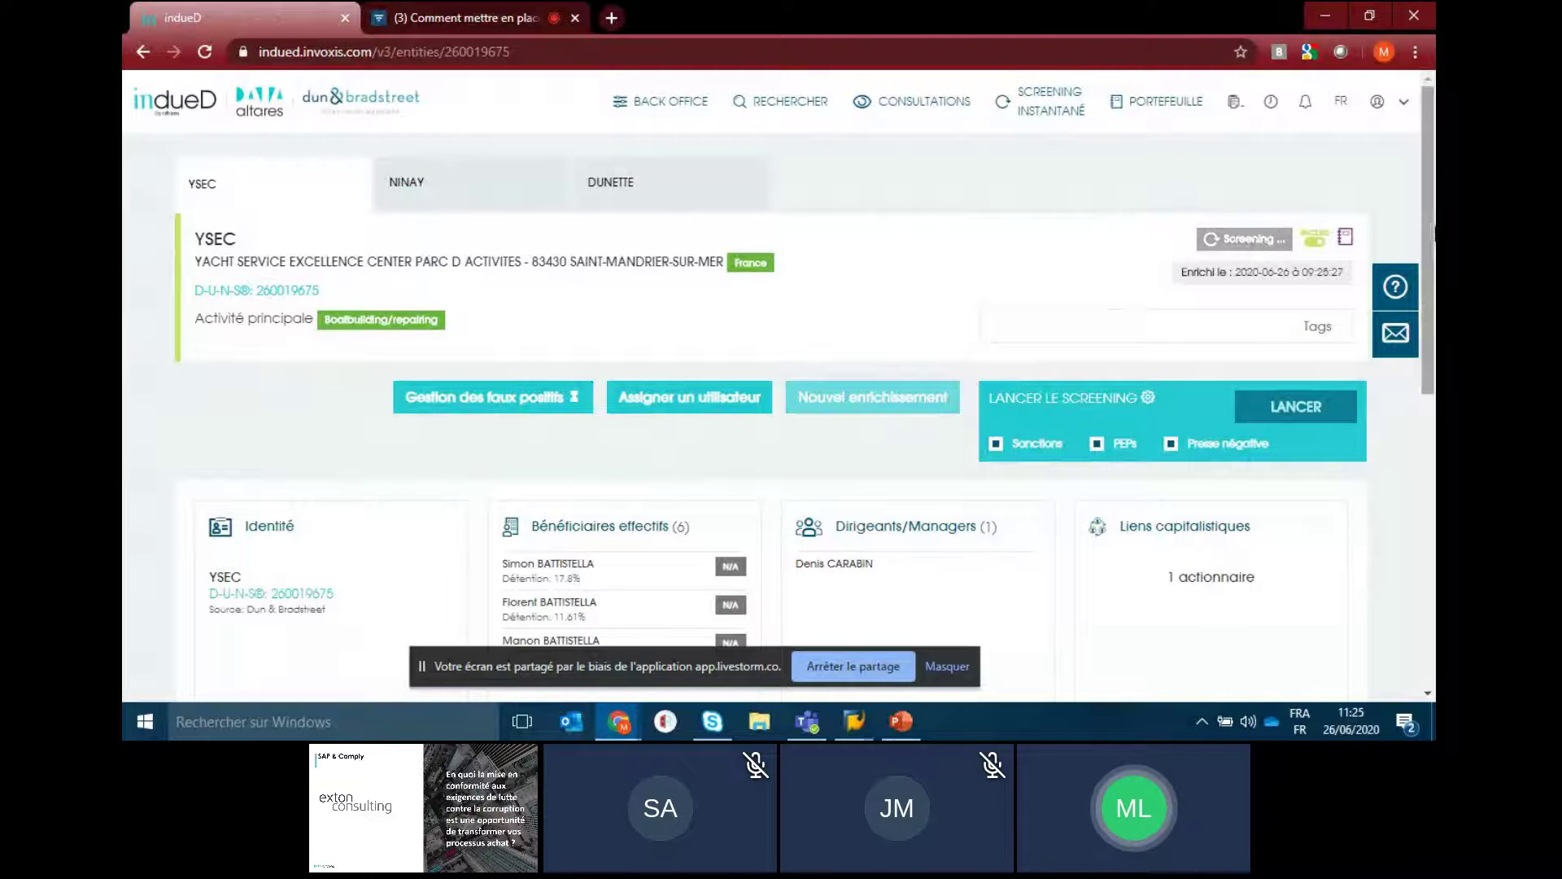
pyautogui.moveTo(1423, 218); pyautogui.dragTo(1433, 317)
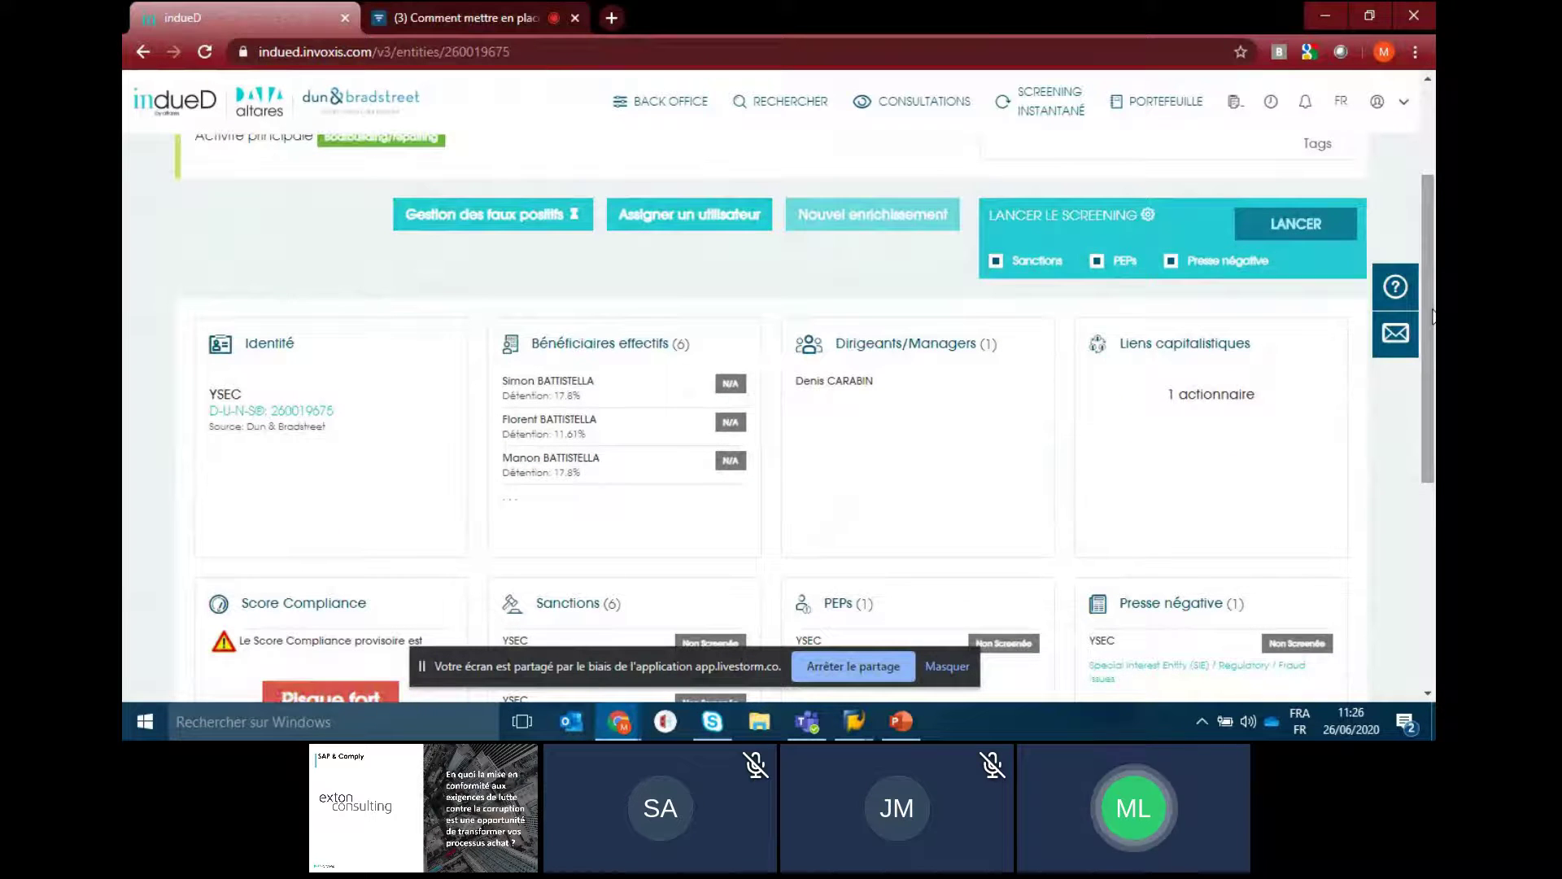
pyautogui.moveTo(1422, 306); pyautogui.dragTo(1417, 233)
# Switch back to SAP and save the new YSEC partner
pyautogui.hotkey('alt', 'Tab')
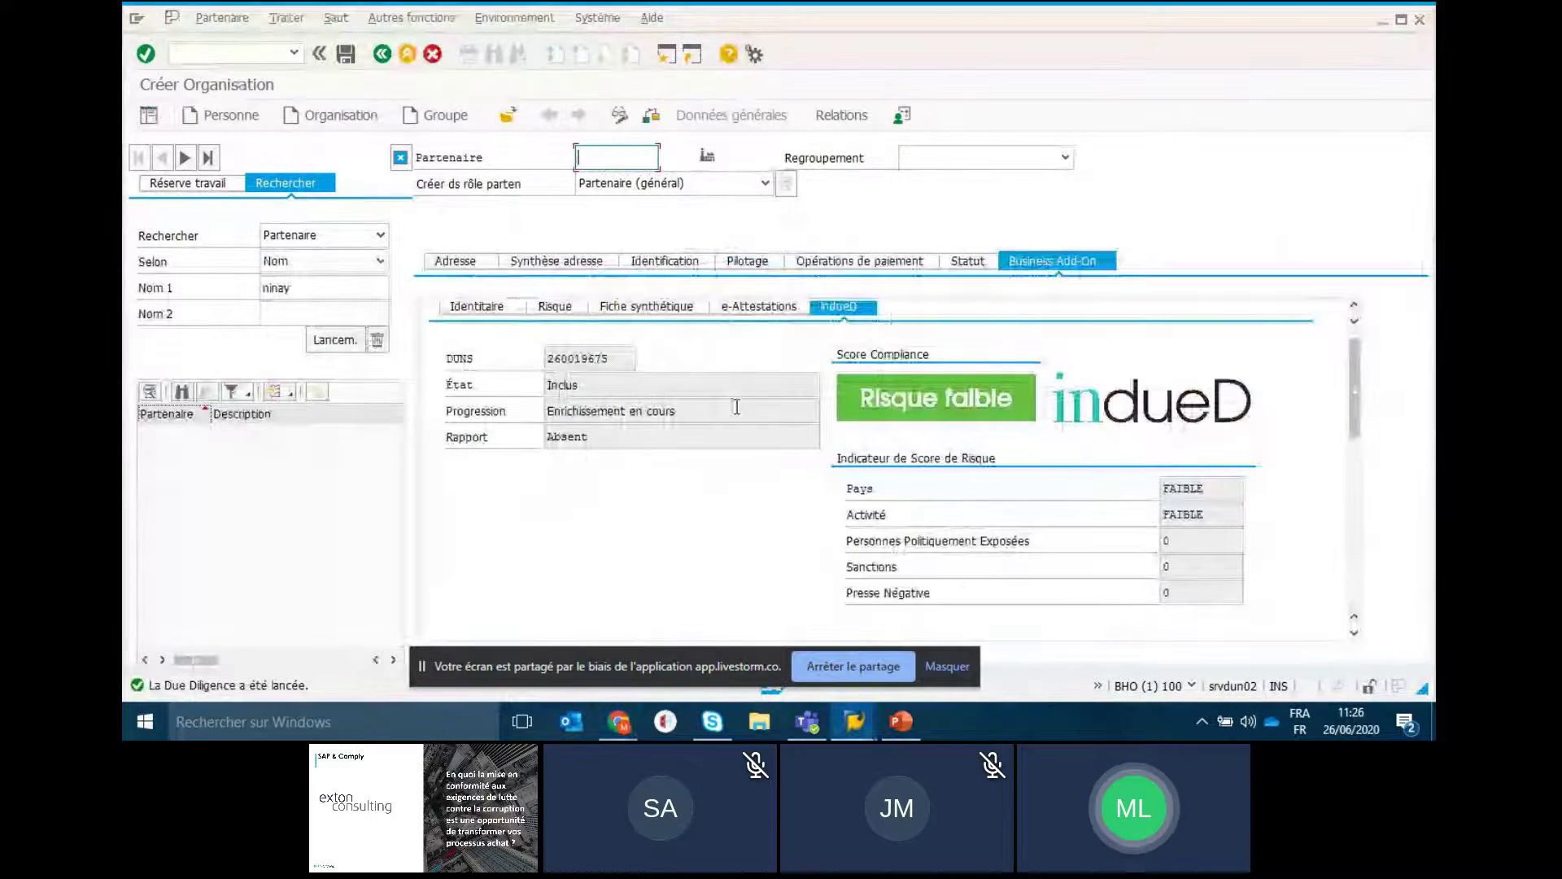
pyautogui.click(346, 54)
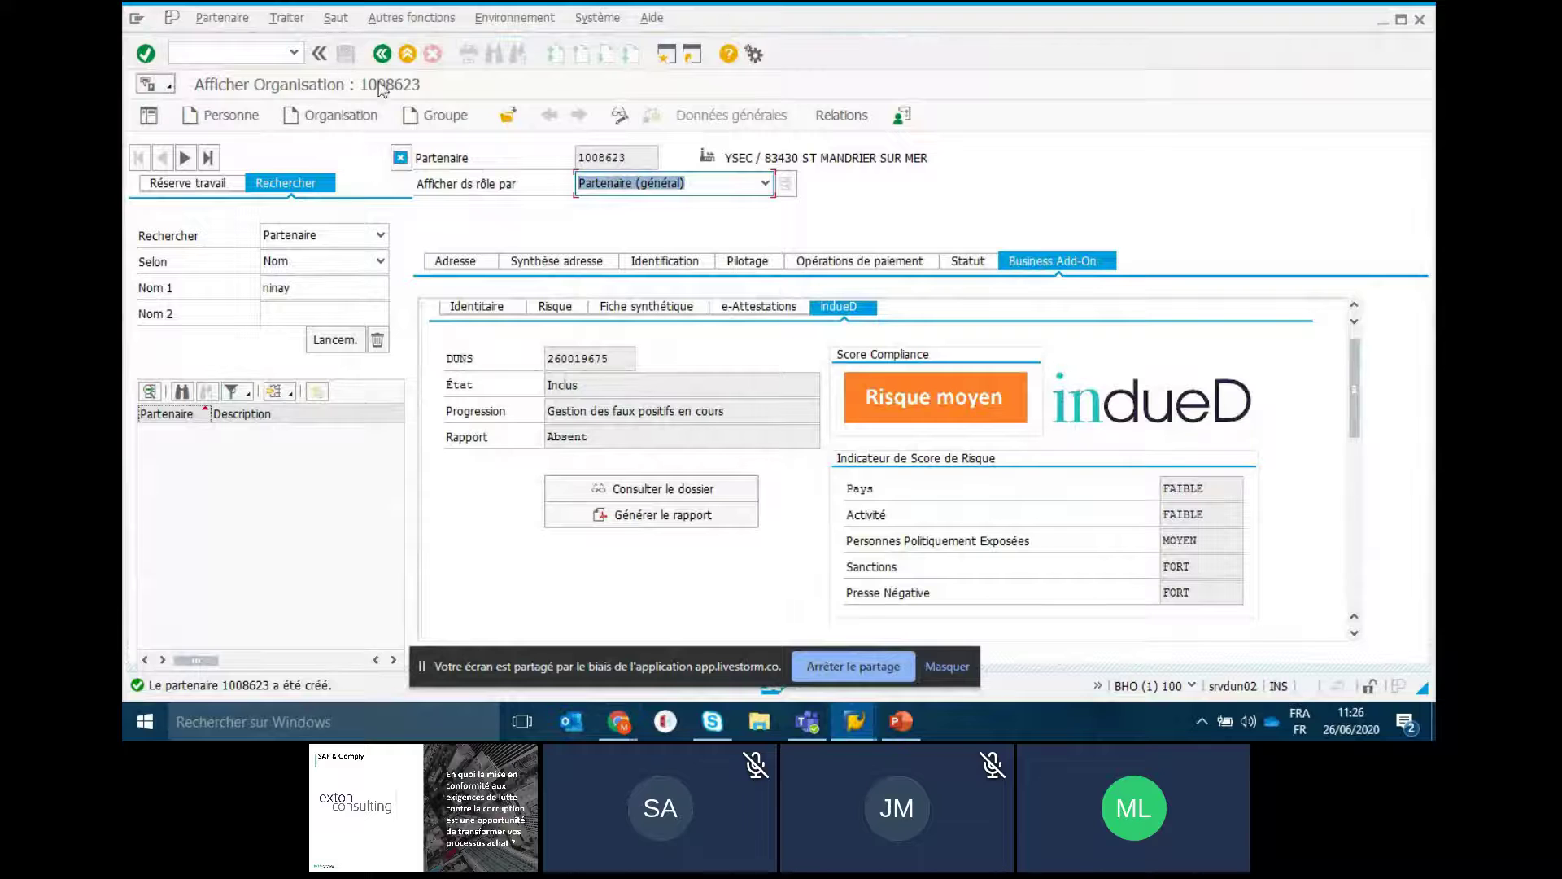
# Search the partners by name for YSEC and view the found partner's indueD data in Business Add-On
pyautogui.click(317, 288)
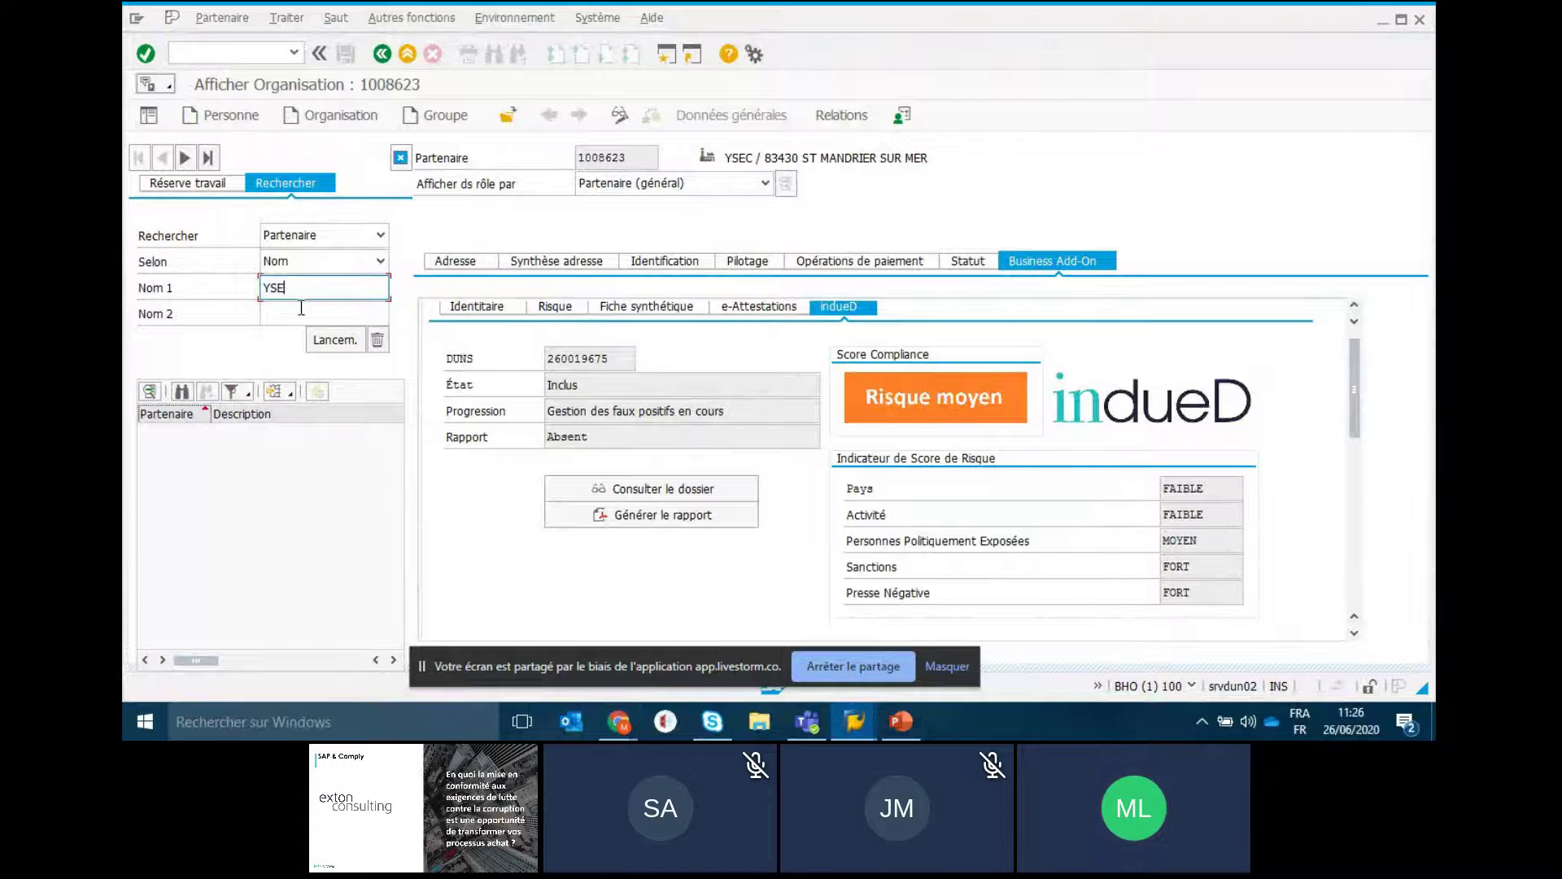
pyautogui.write('YSEC')
pyautogui.press('Return')
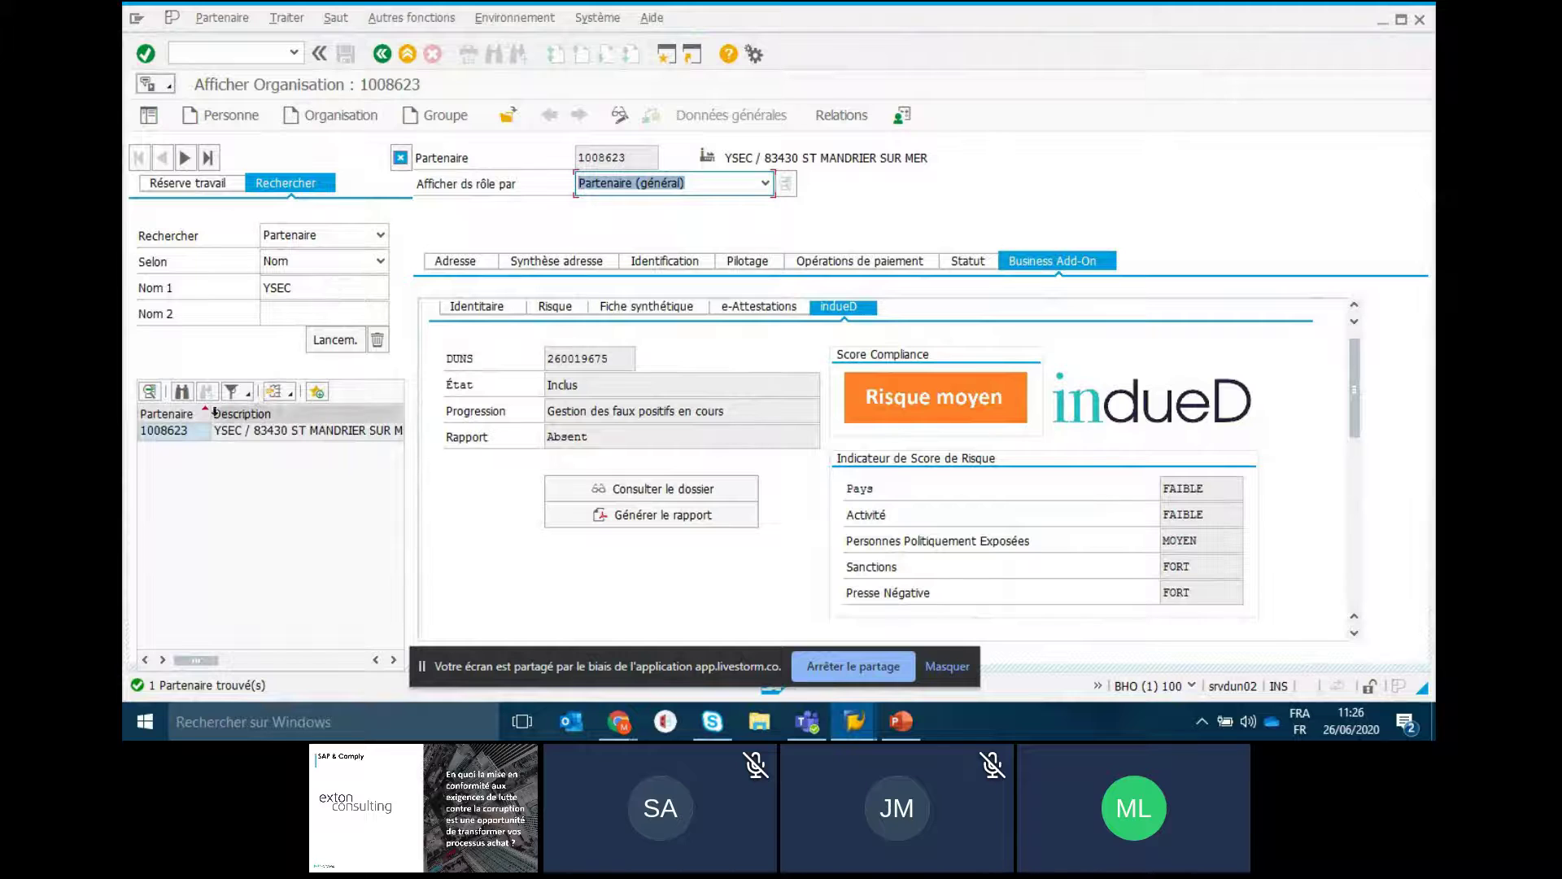
pyautogui.click(169, 433)
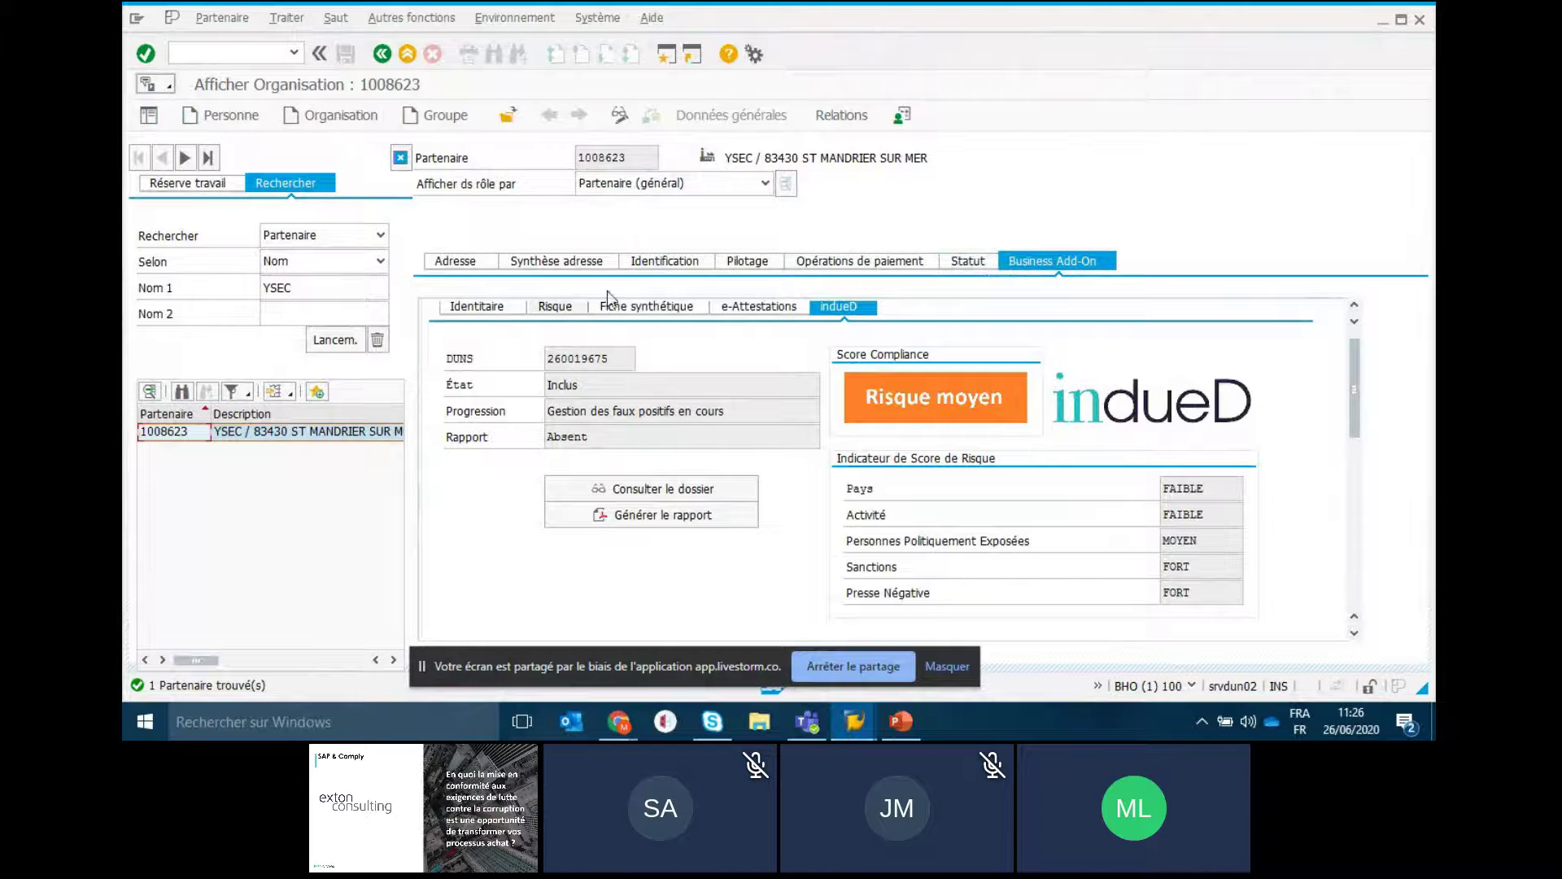
pyautogui.click(1046, 259)
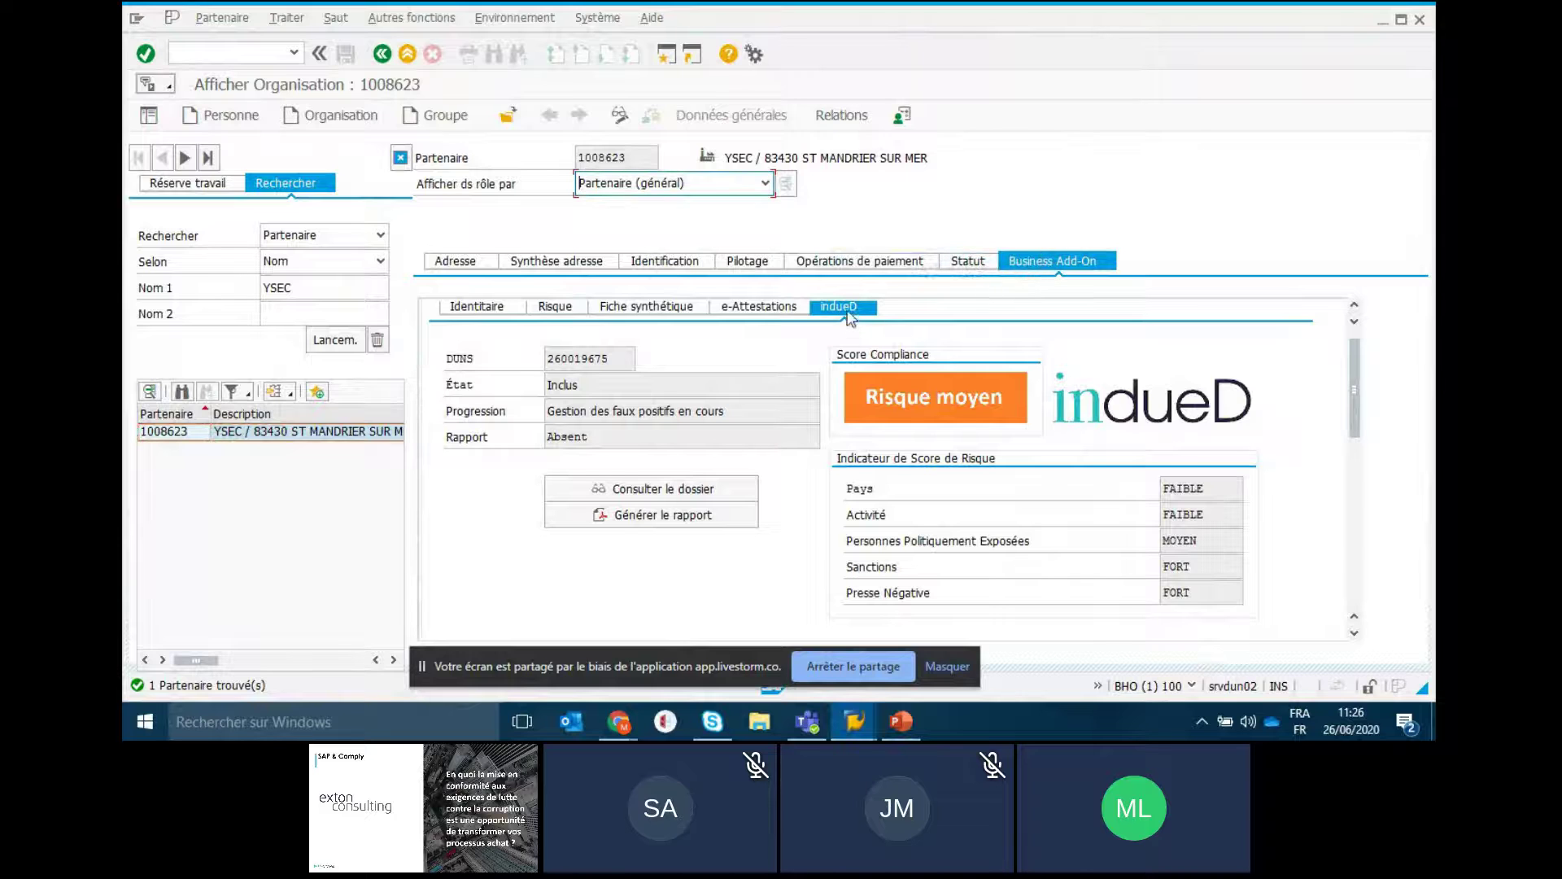
pyautogui.click(842, 309)
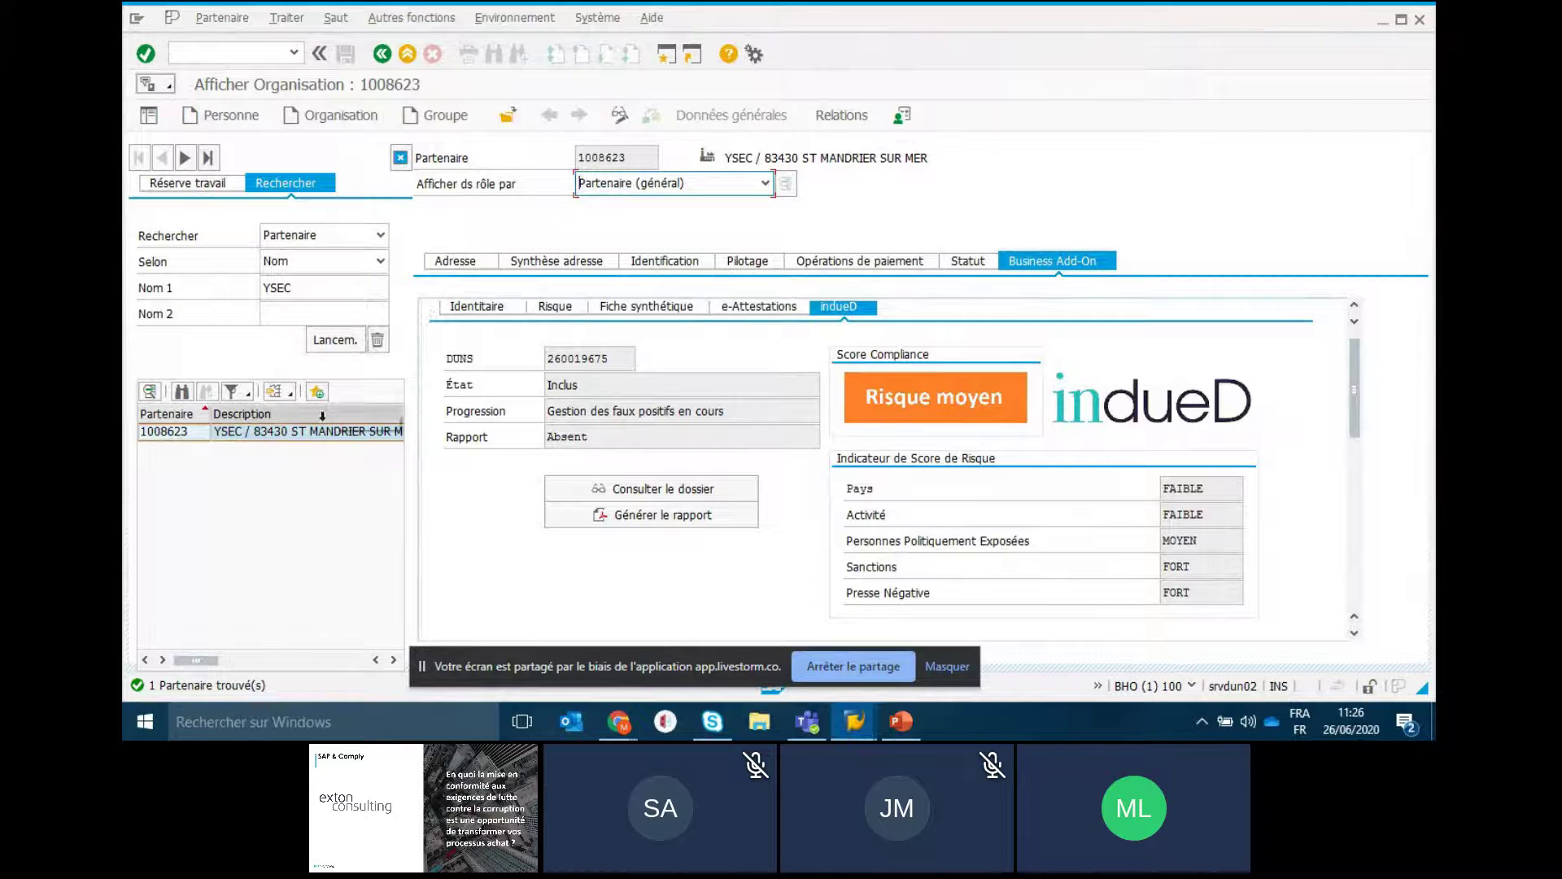
pyautogui.click(339, 118)
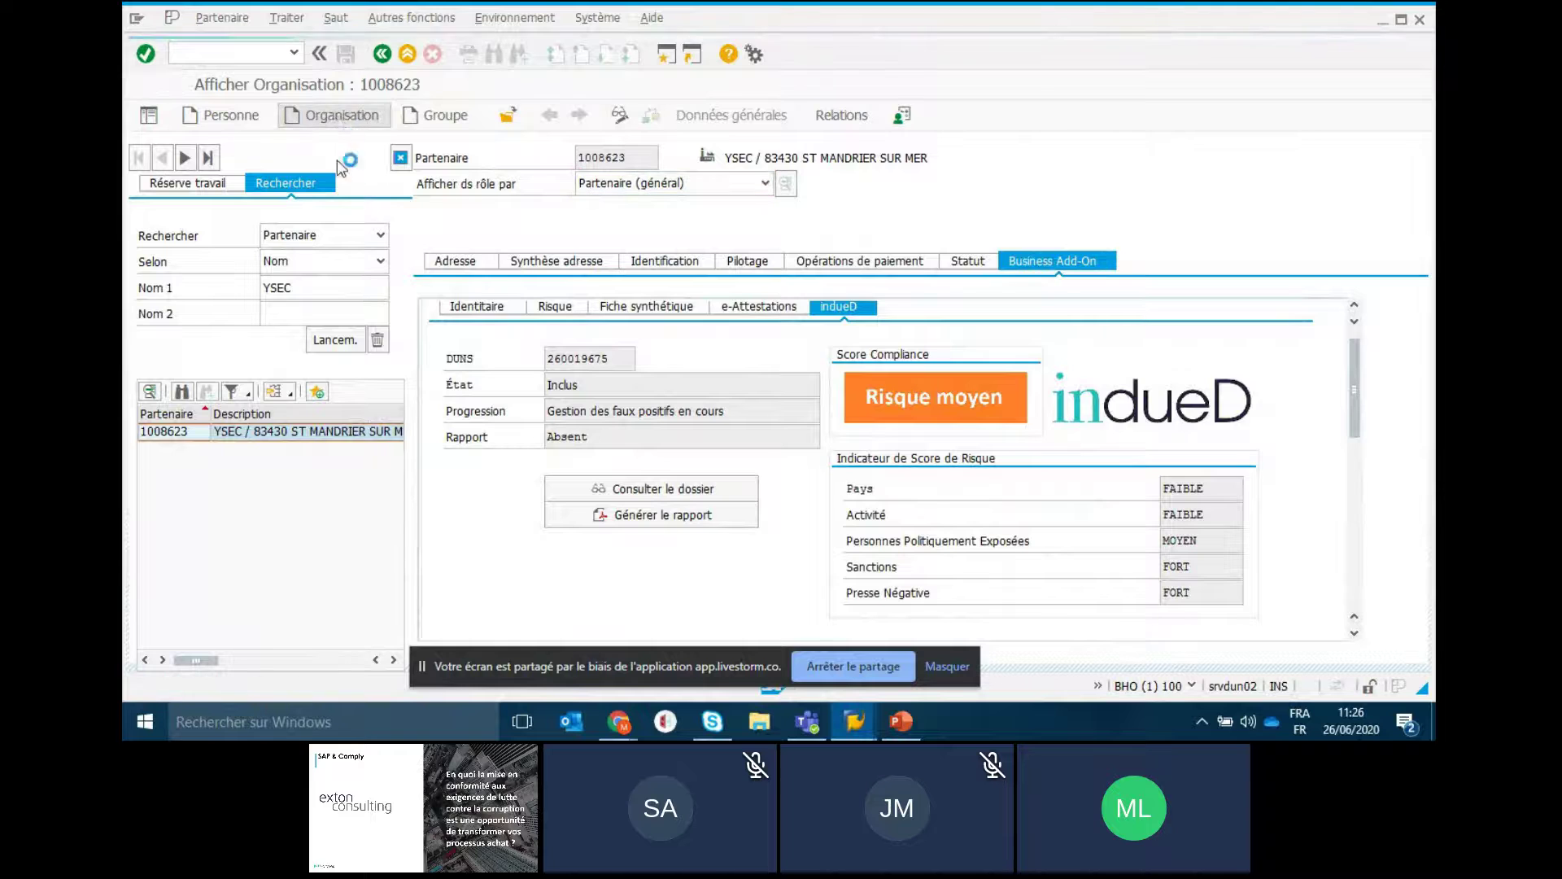
pyautogui.click(1047, 266)
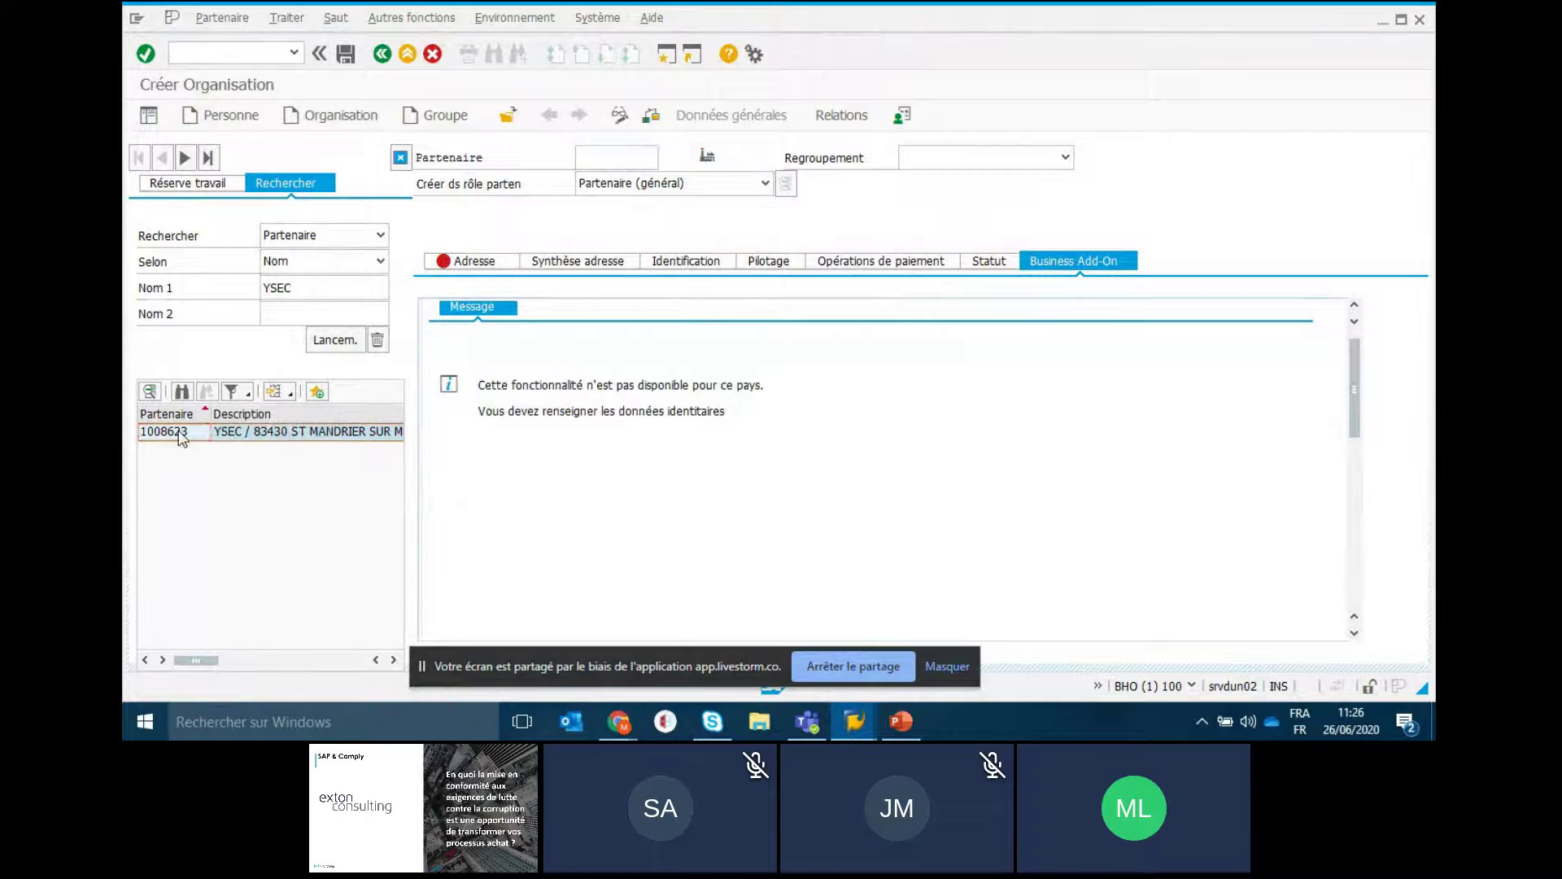
pyautogui.doubleClick(180, 437)
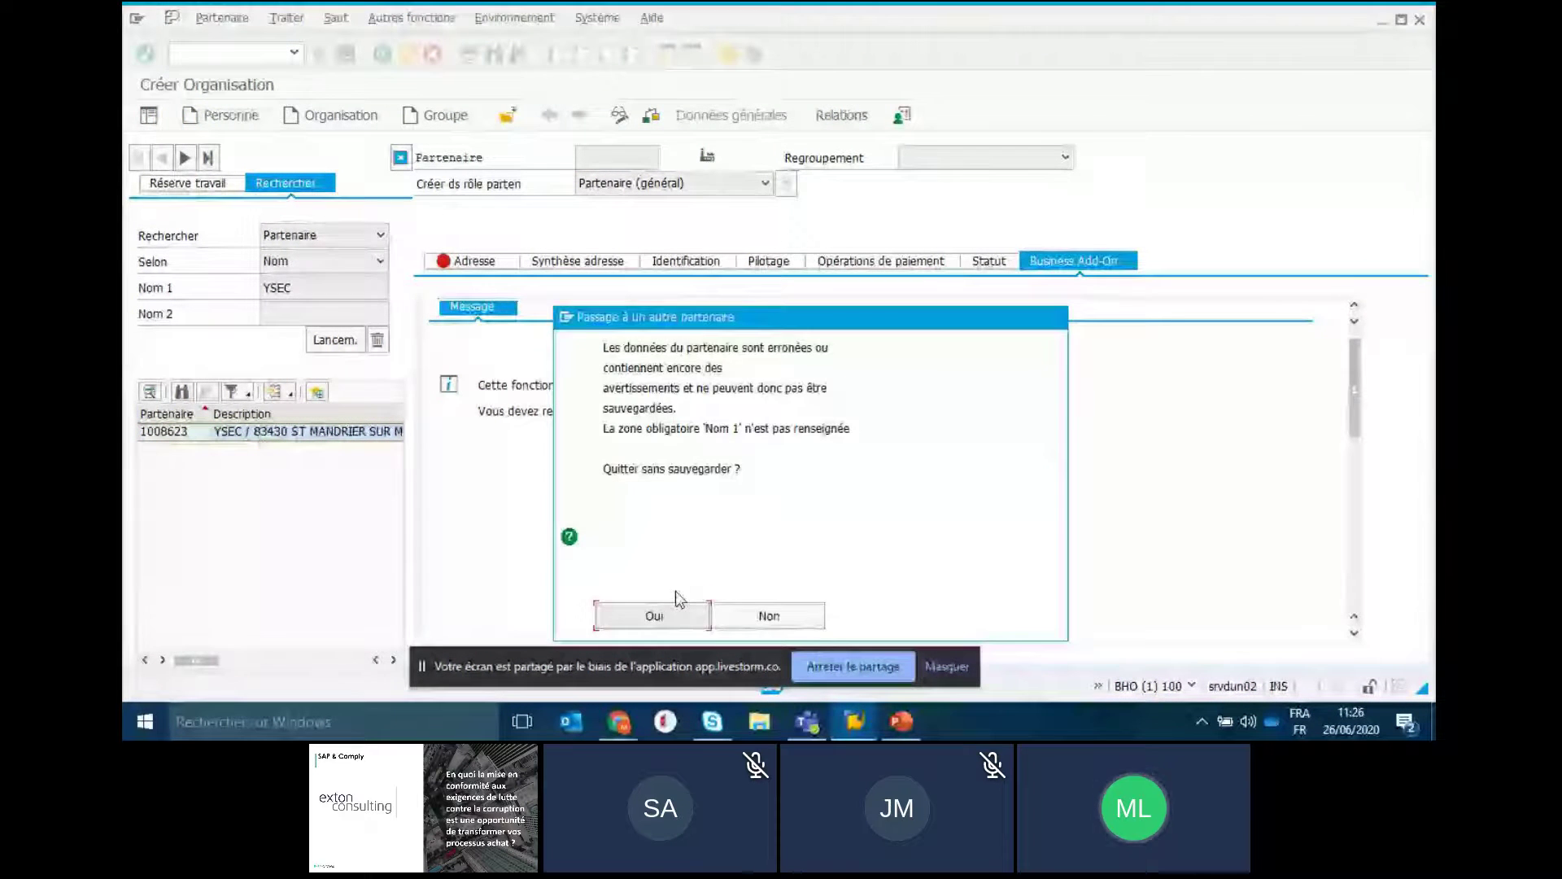
pyautogui.click(690, 618)
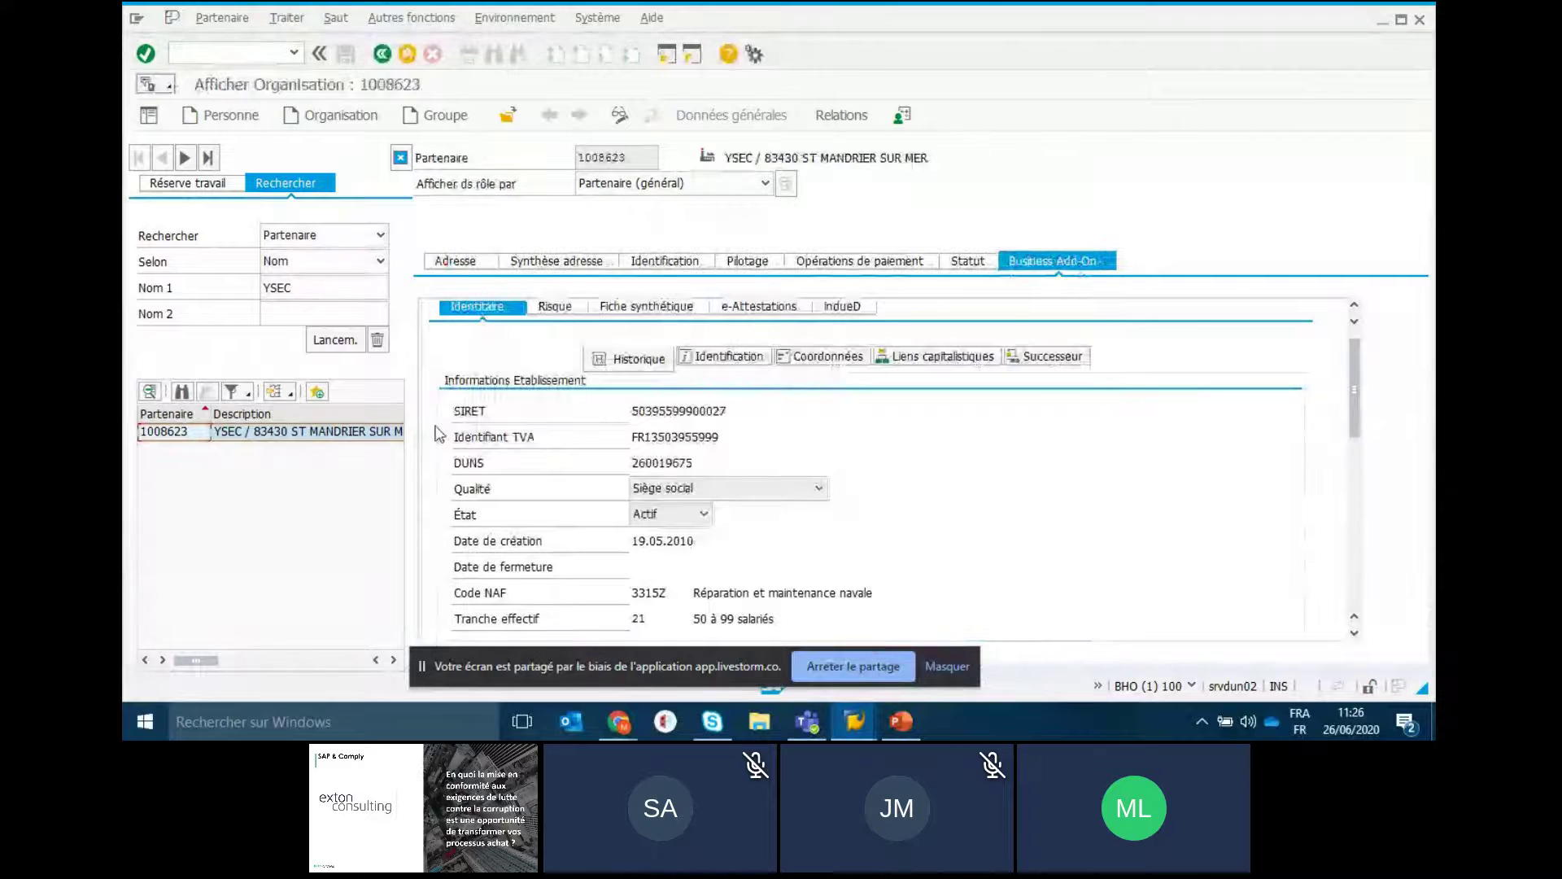
# Display YSEC's indueD compliance scores and open its indueD file in the browser, authorising SAP GUI's access request
pyautogui.click(855, 307)
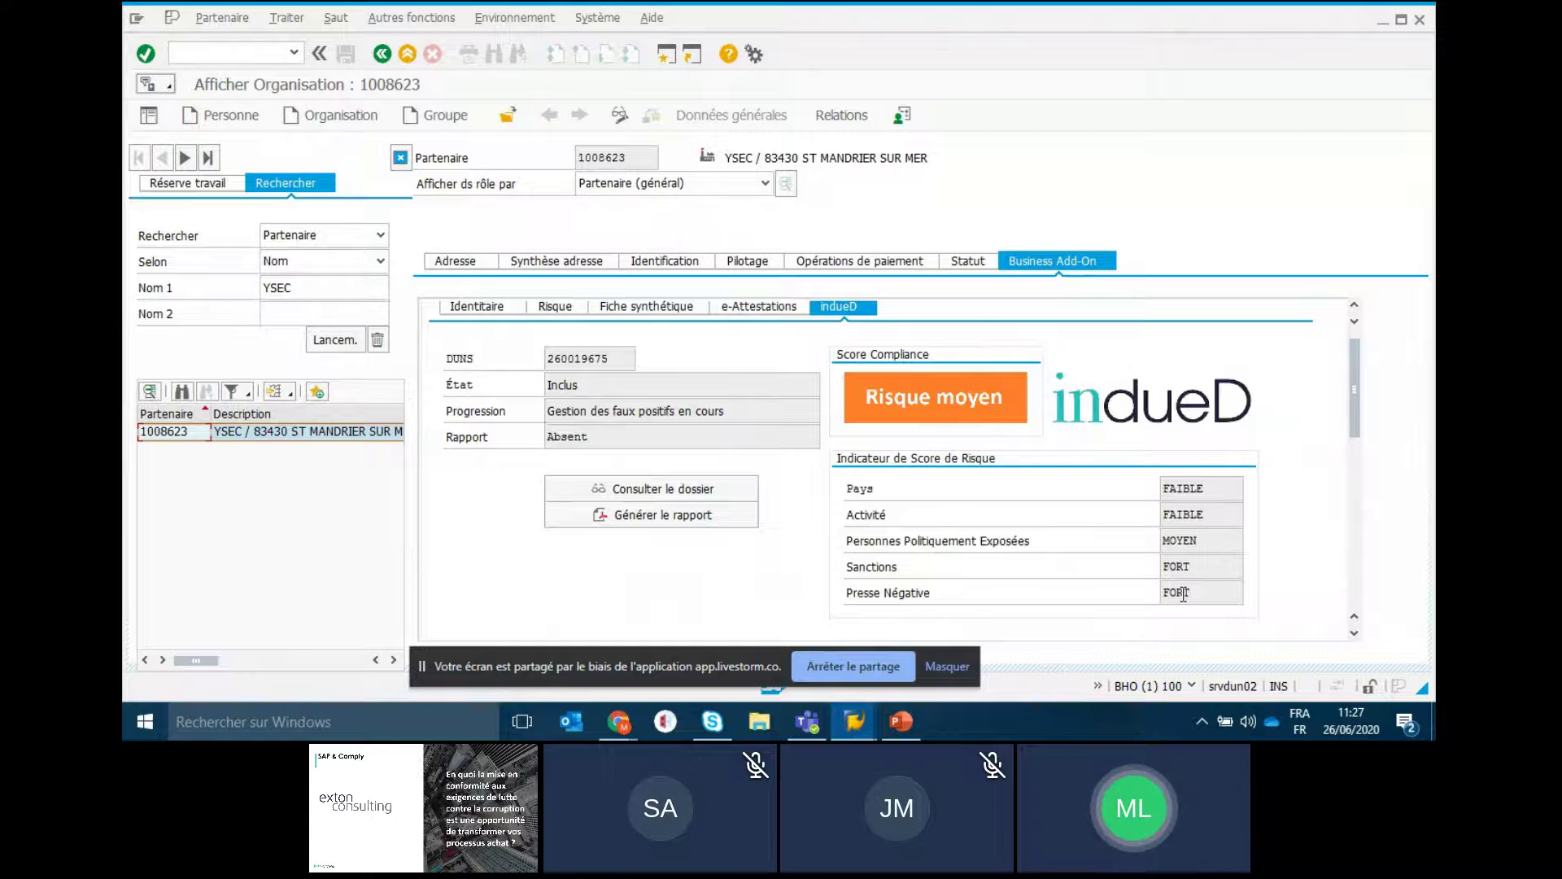
pyautogui.click(682, 490)
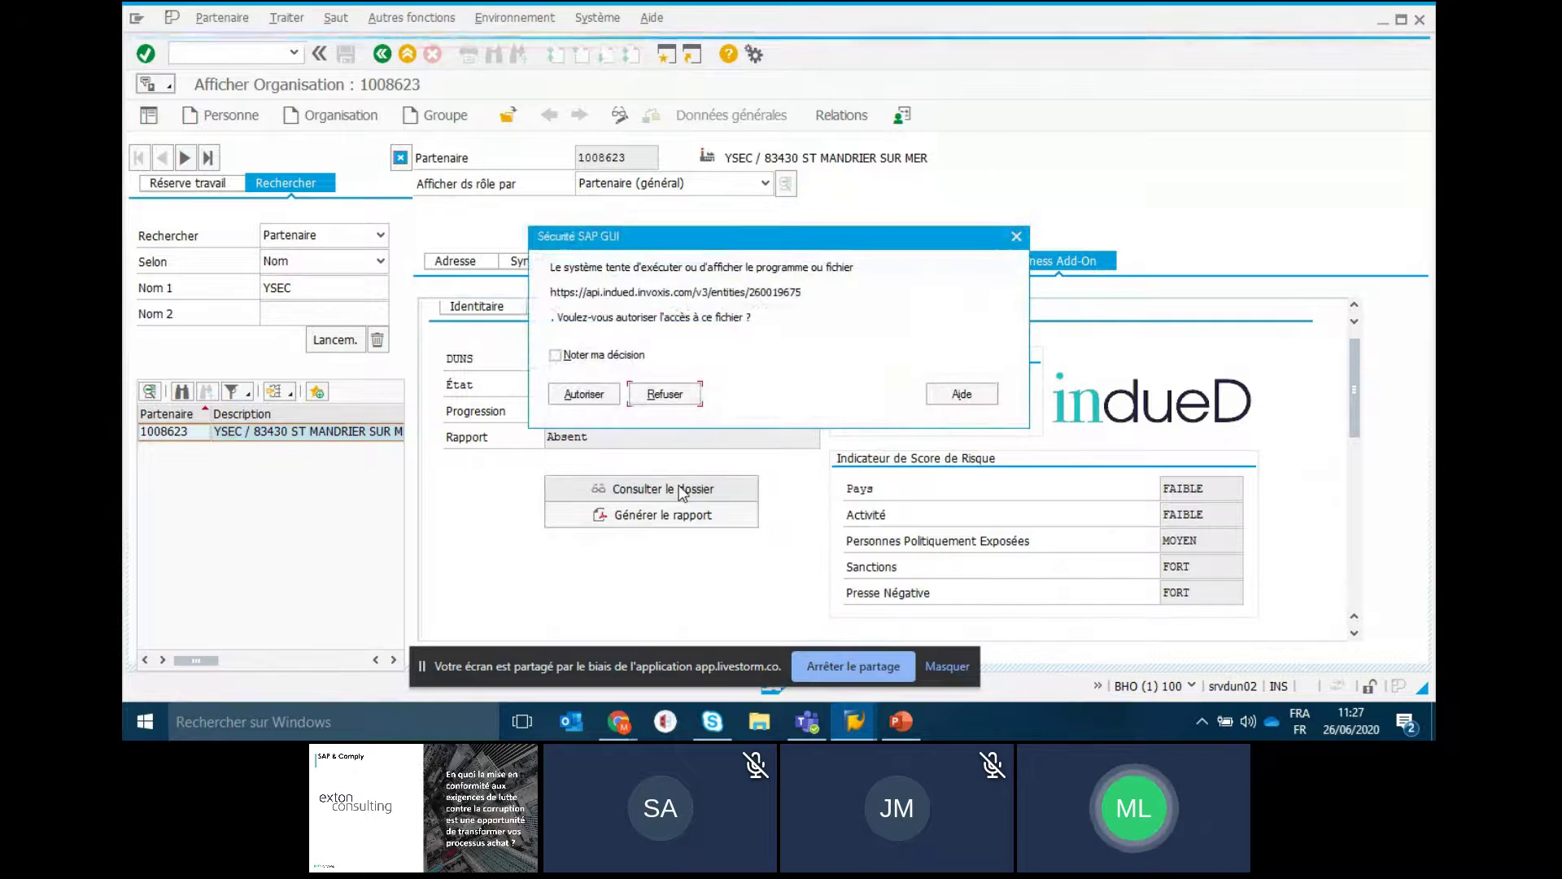
pyautogui.click(583, 394)
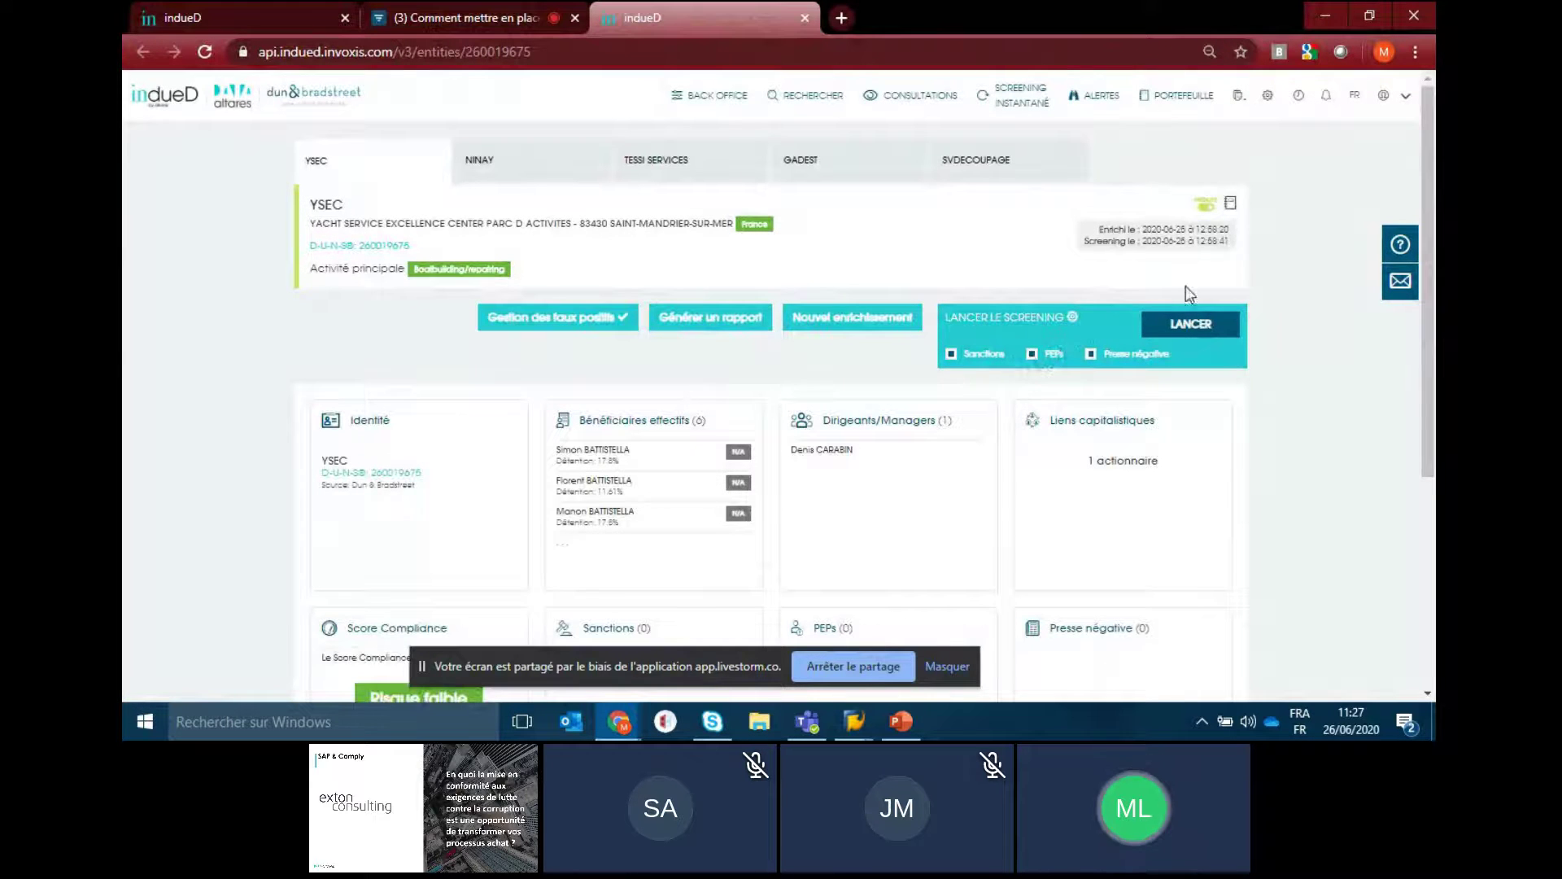
# Review YSEC's potential matches in the false-positive management of indueD and hide the false positives
pyautogui.click(573, 320)
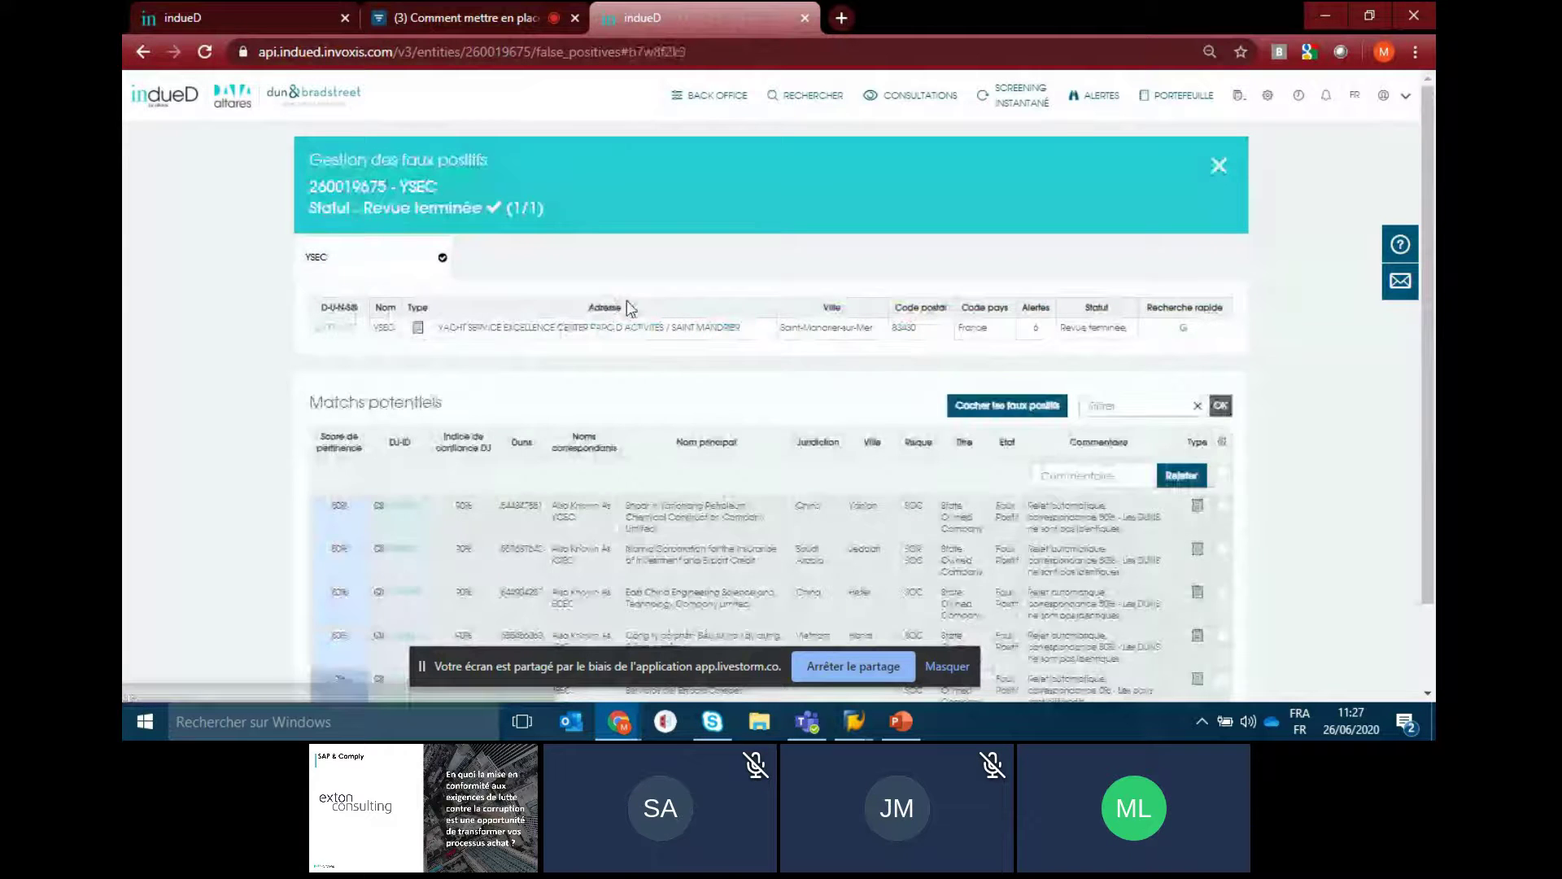
pyautogui.moveTo(1428, 244); pyautogui.dragTo(1435, 423)
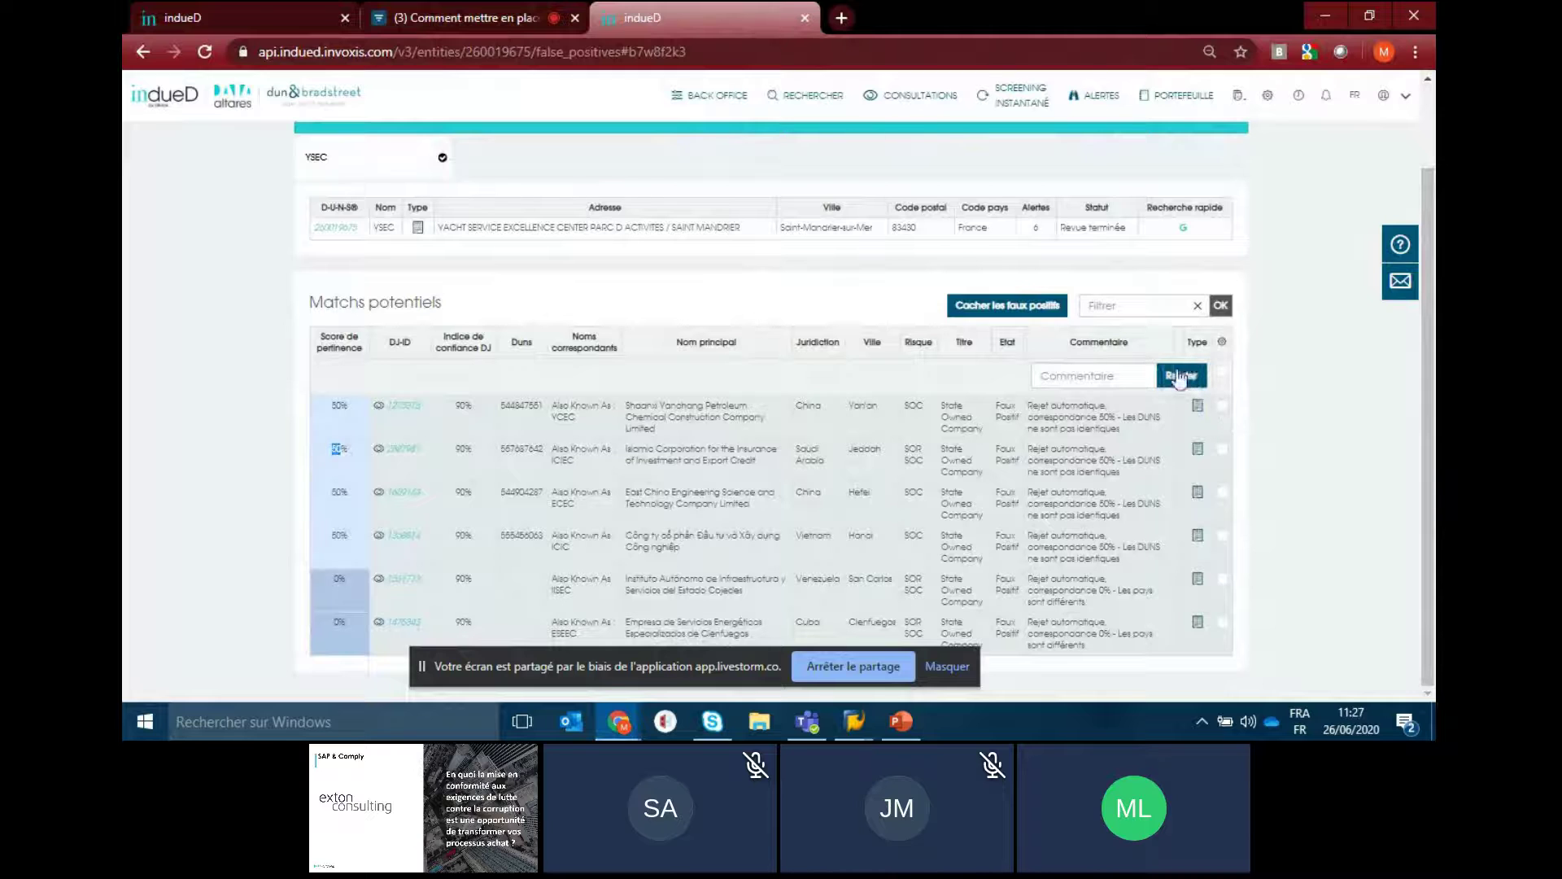
pyautogui.click(1189, 382)
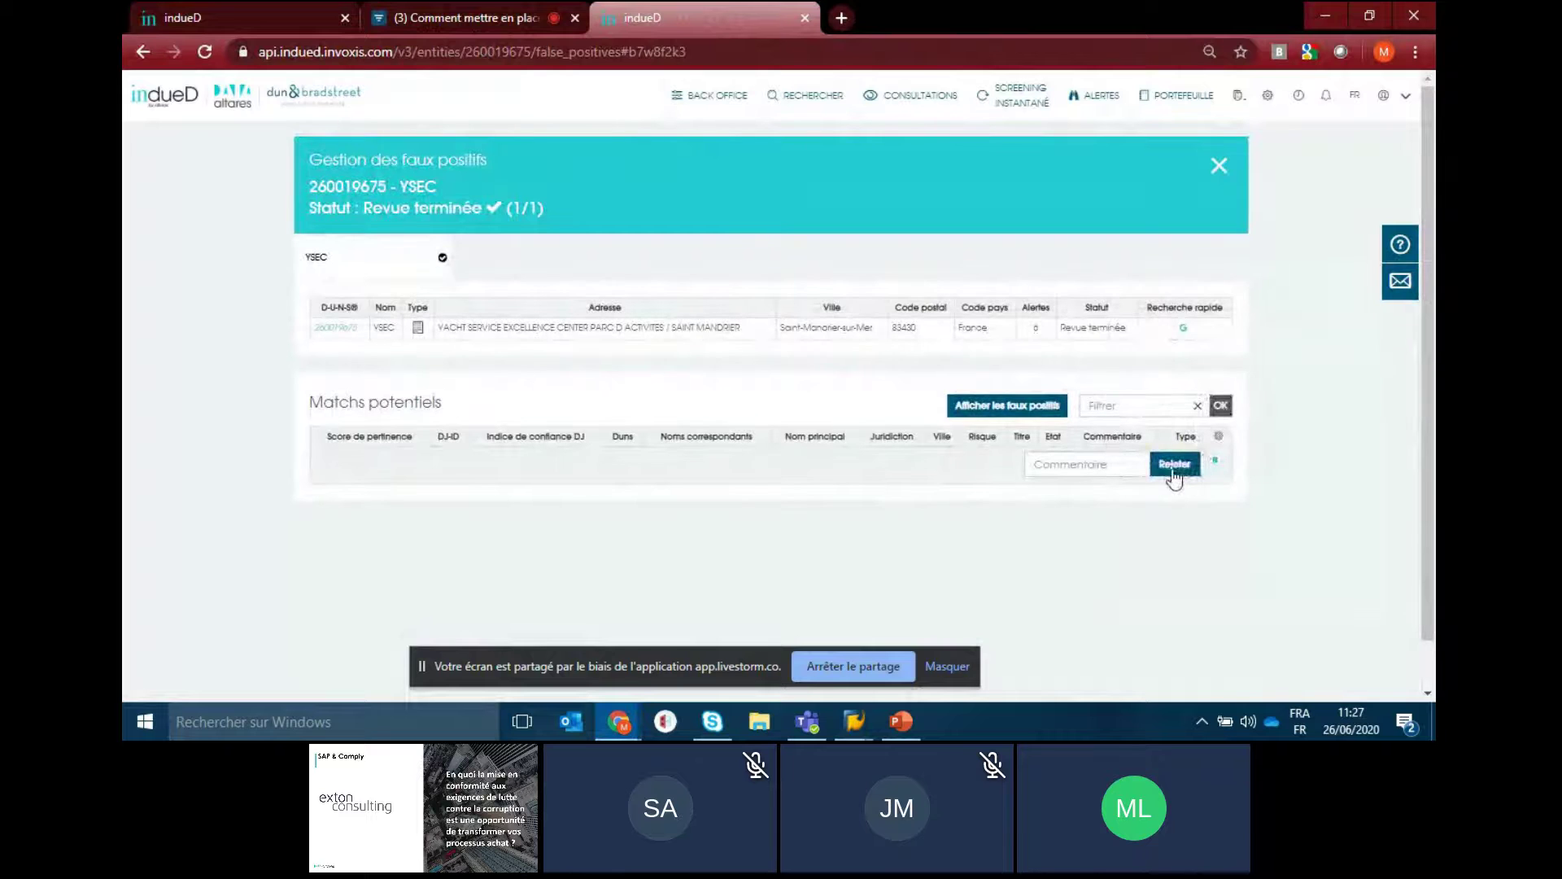
pyautogui.click(335, 329)
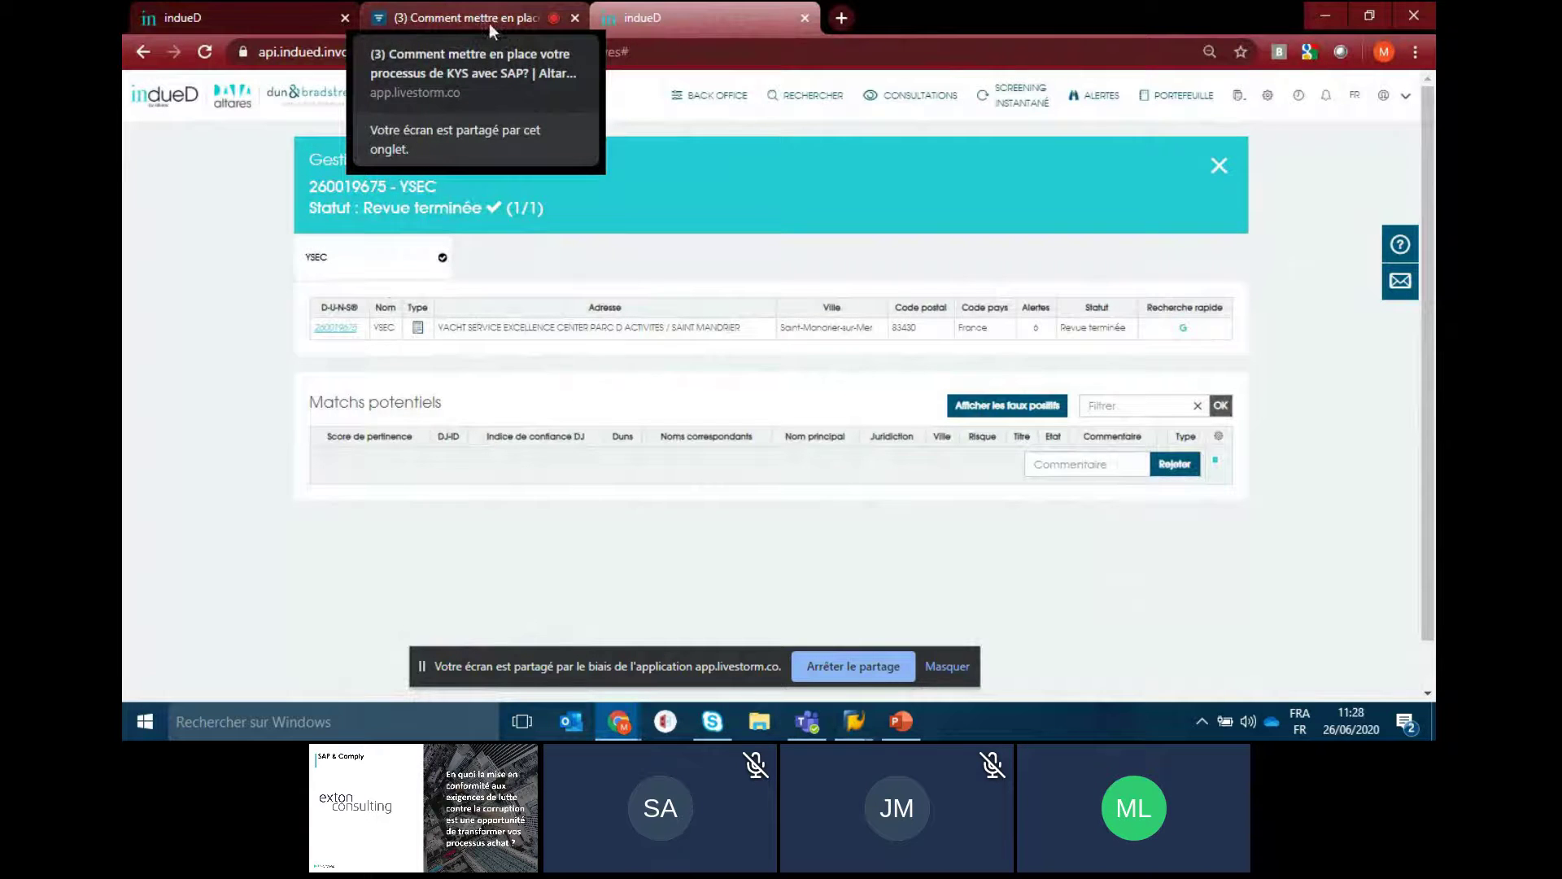
# Switch back to SAP, check the Progression status of YSEC's due diligence, and return to SAP Easy Access
pyautogui.hotkey('alt', 'Tab')
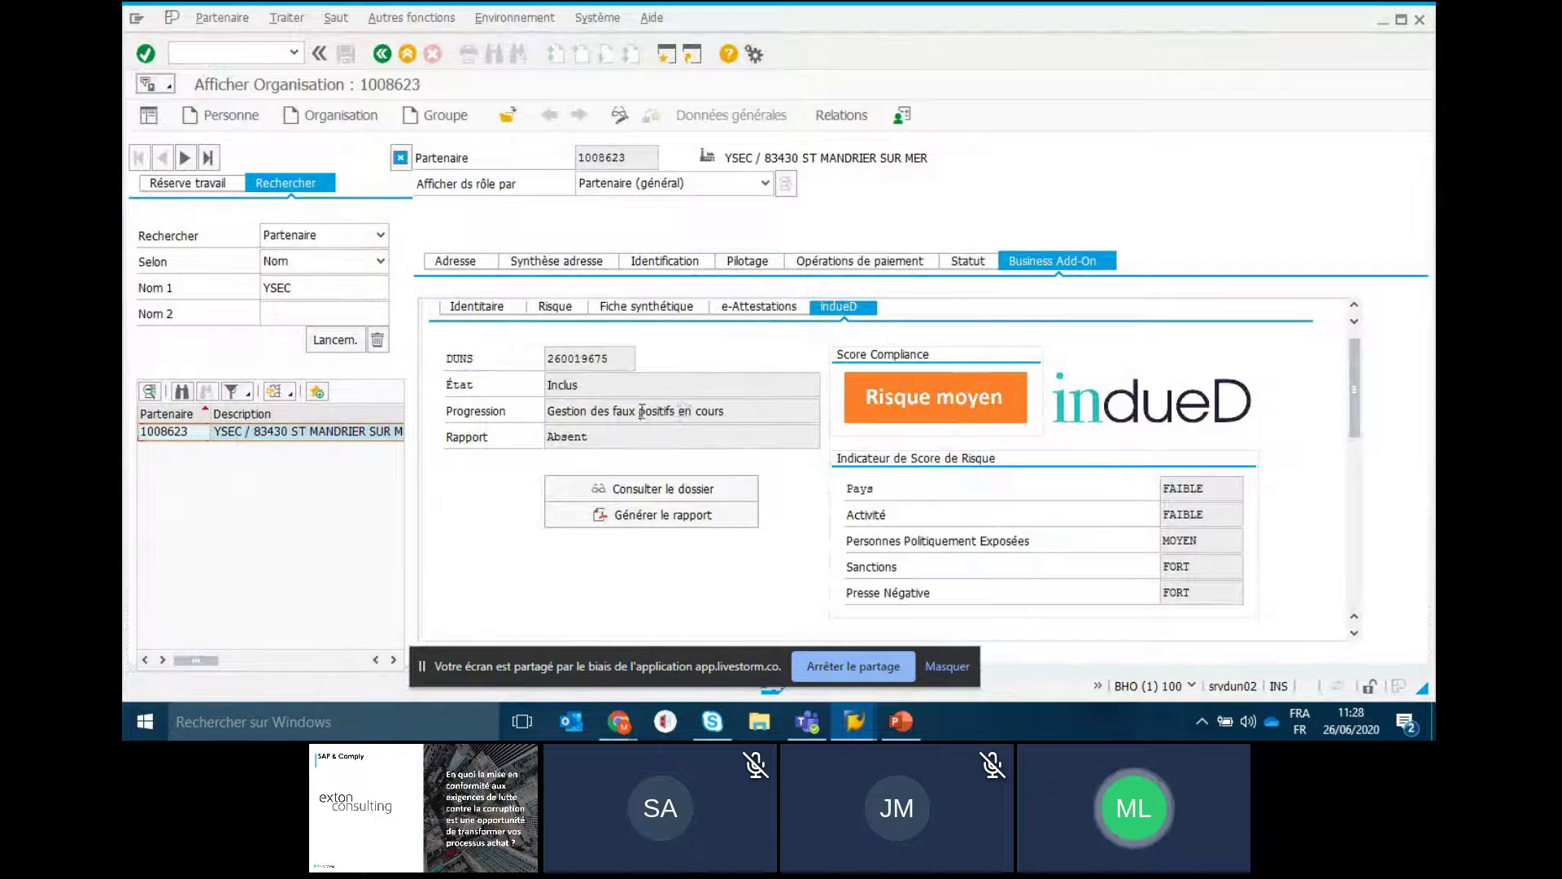
pyautogui.moveTo(687, 411); pyautogui.dragTo(558, 408)
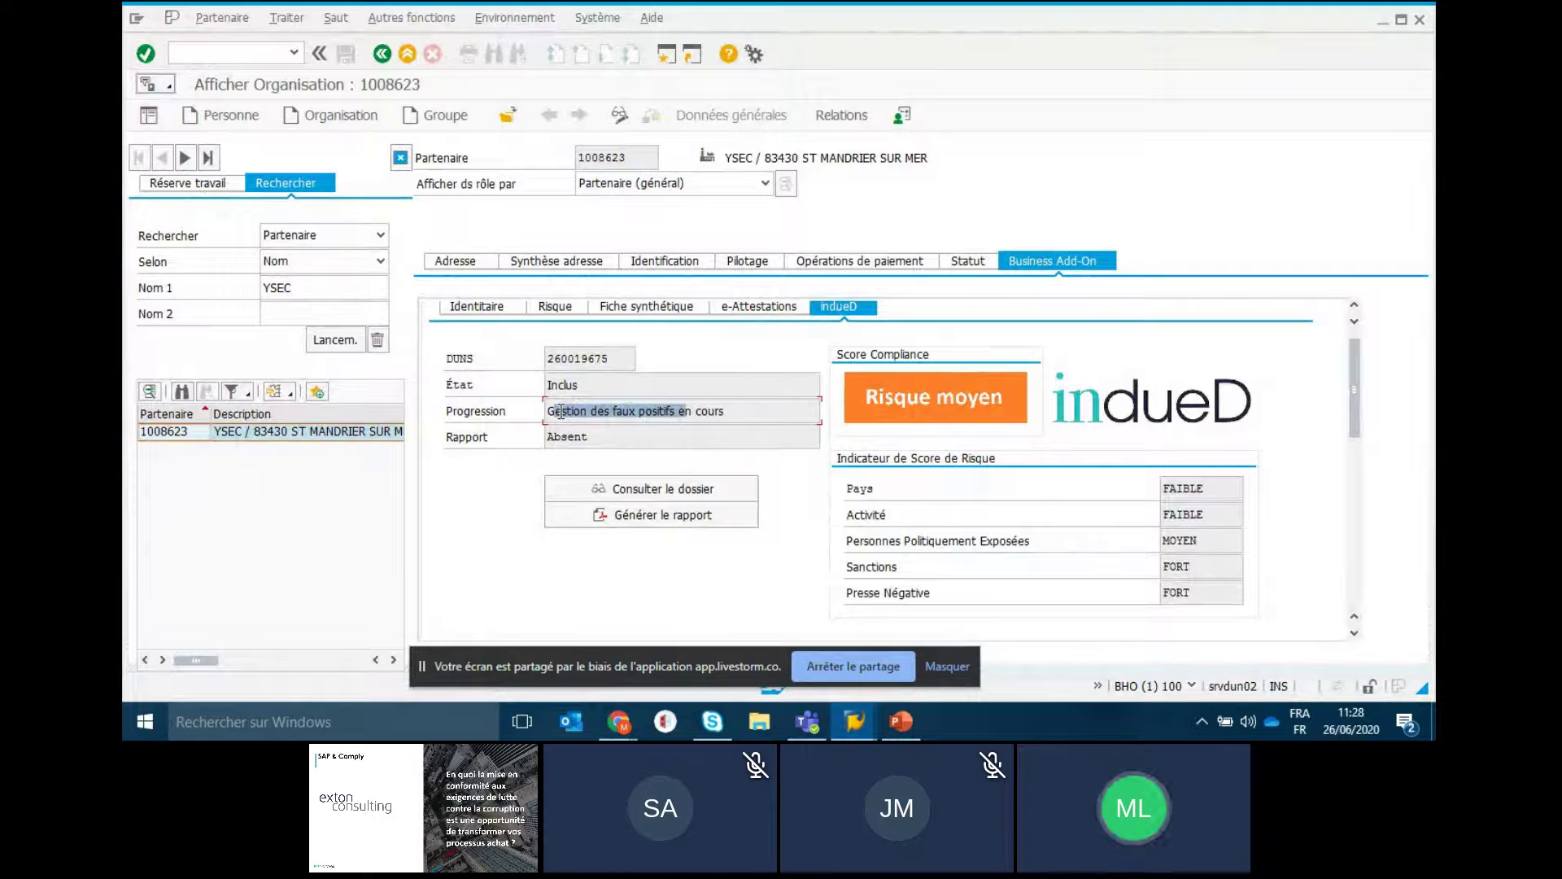
pyautogui.click(408, 55)
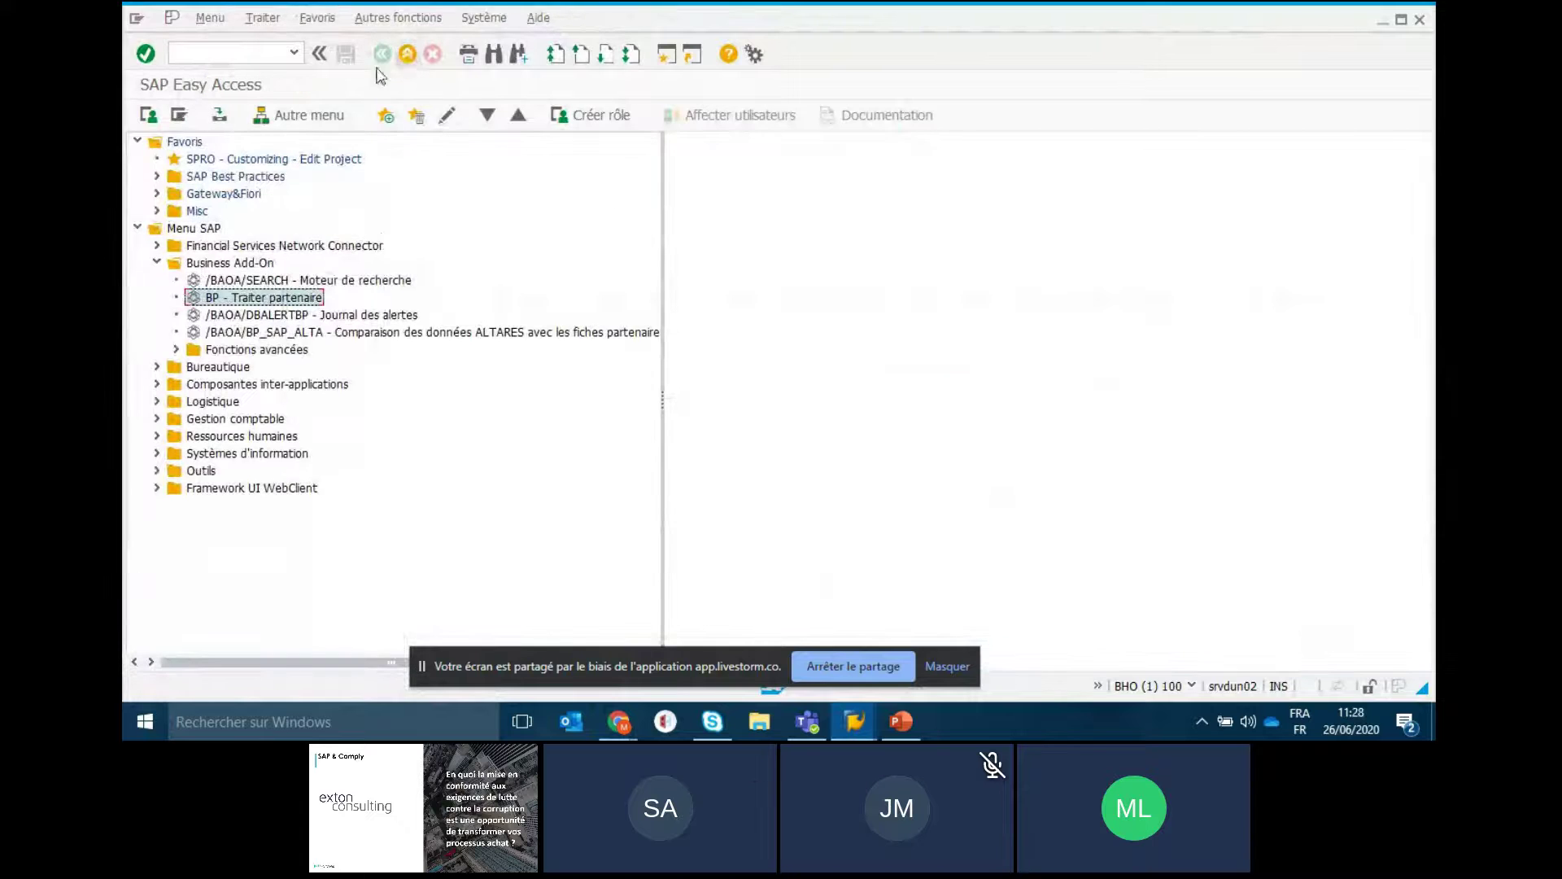
# Launch the /BAOA/INDUED transaction from the Honorabilité advanced functions and run it without selection criteria, using layout /INDUED
pyautogui.click(176, 349)
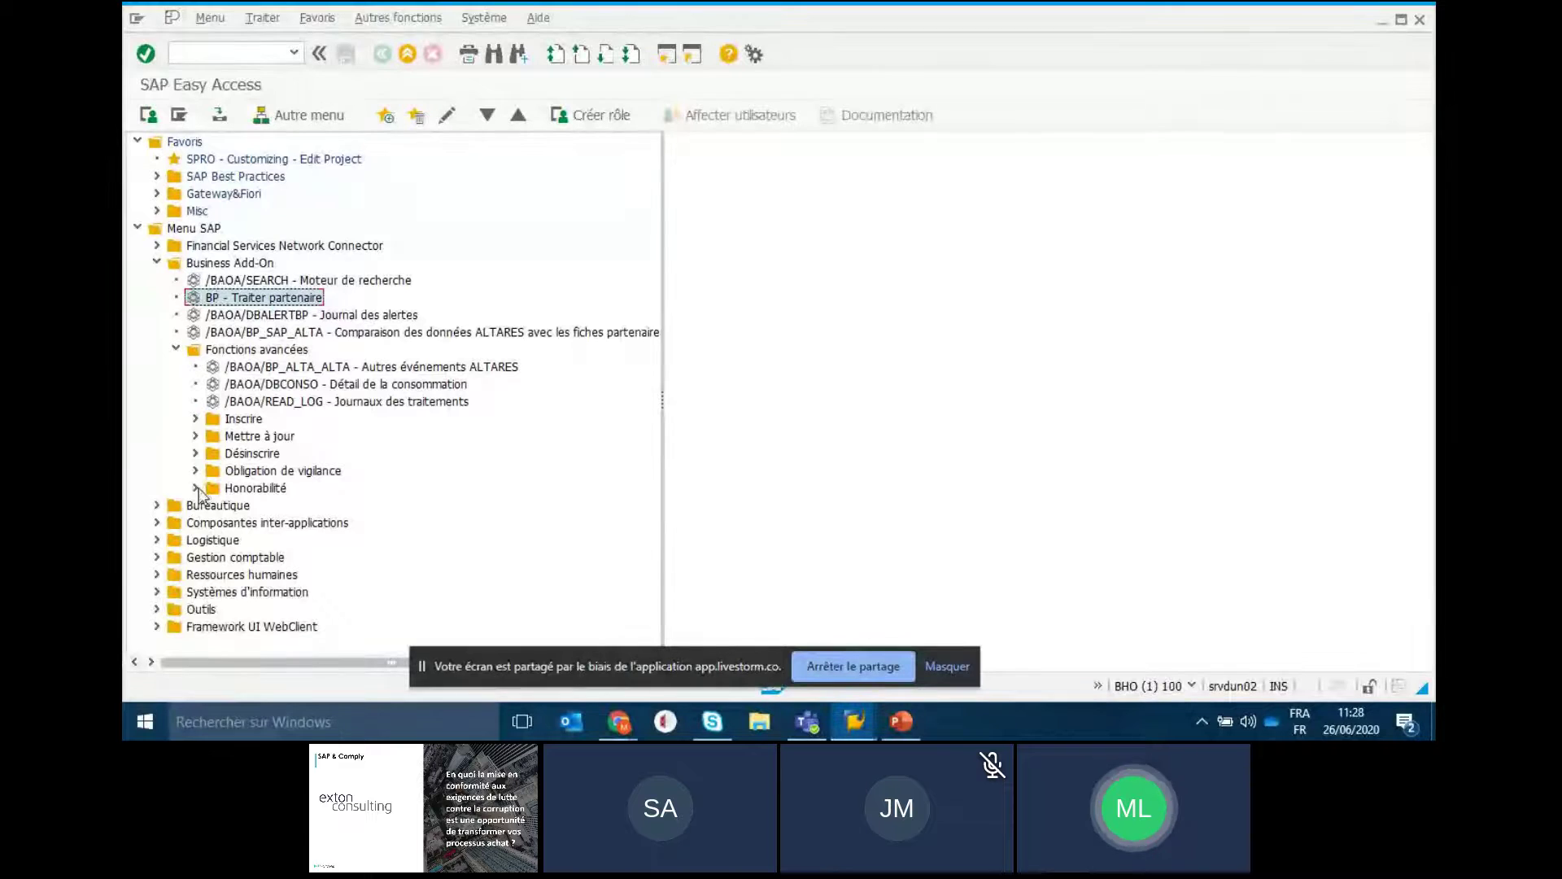
pyautogui.click(196, 488)
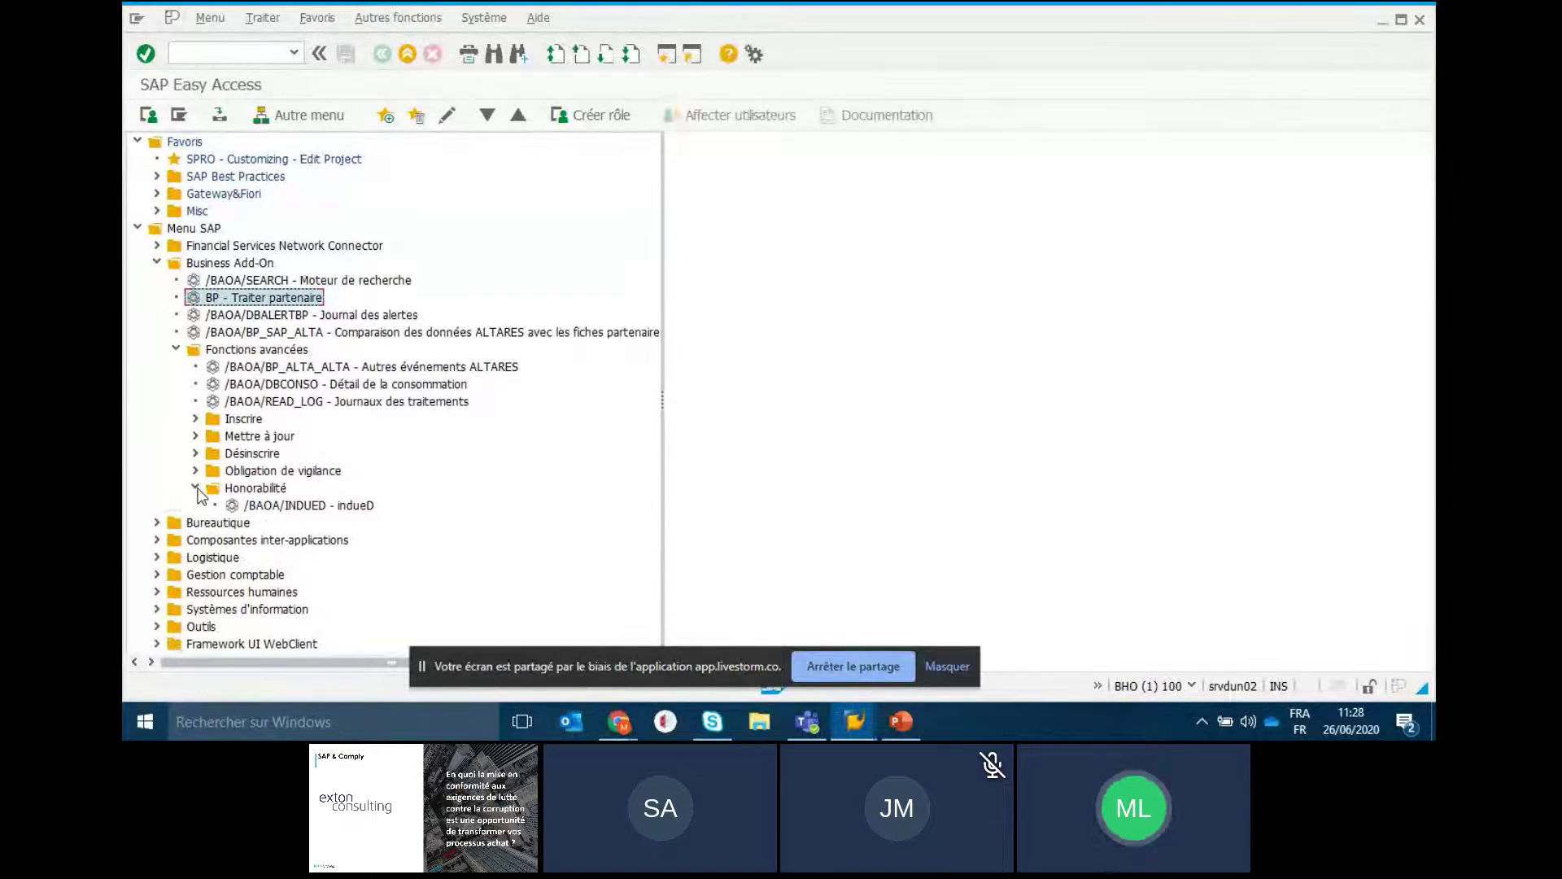
pyautogui.click(271, 506)
pyautogui.doubleClick(271, 506)
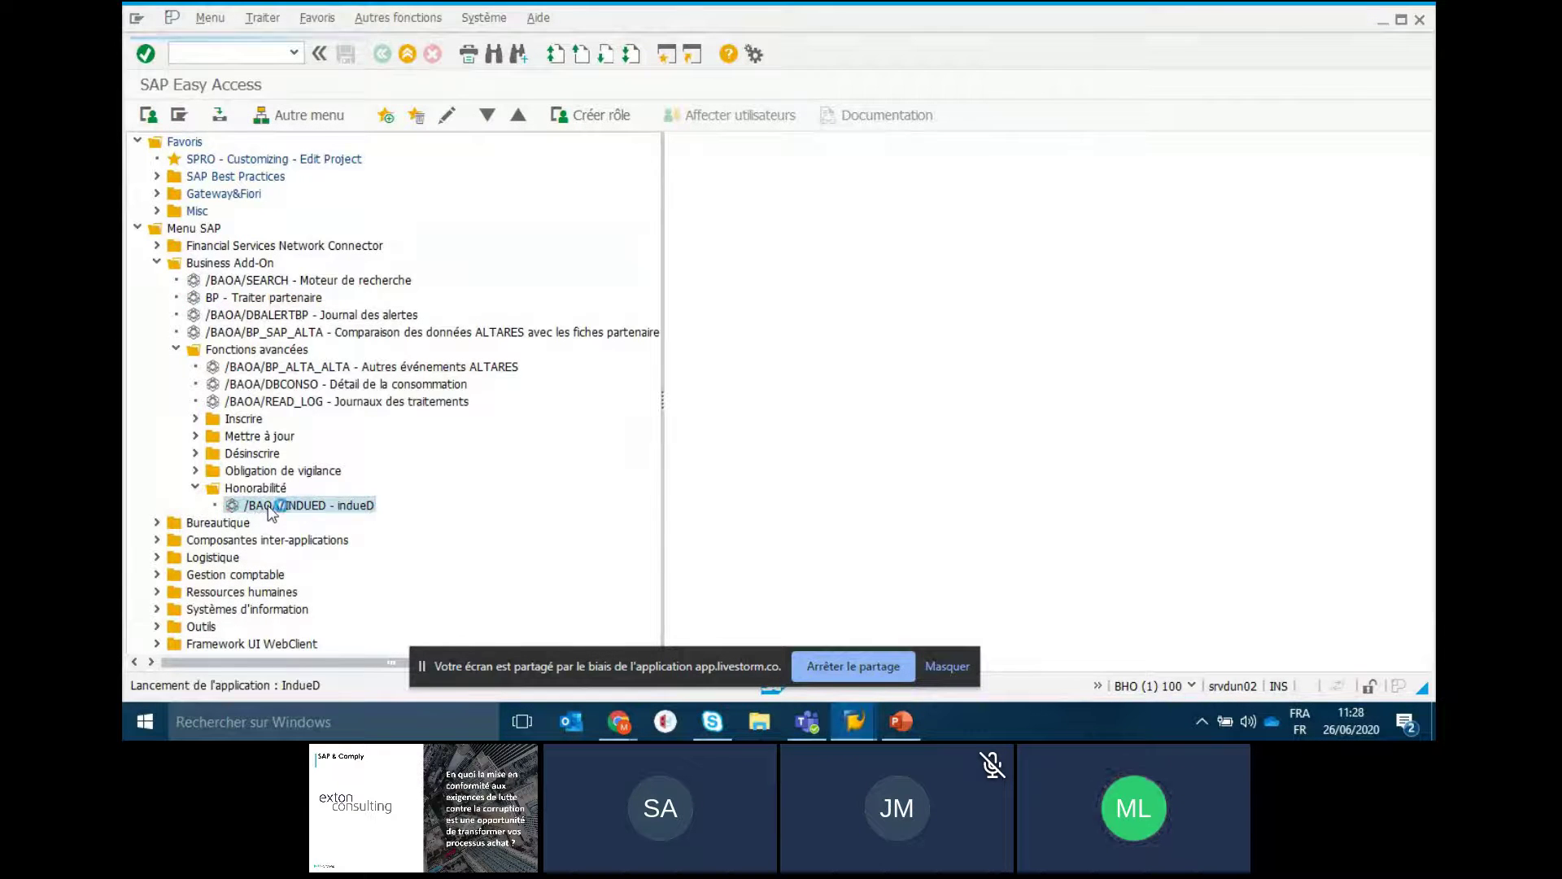
pyautogui.click(150, 117)
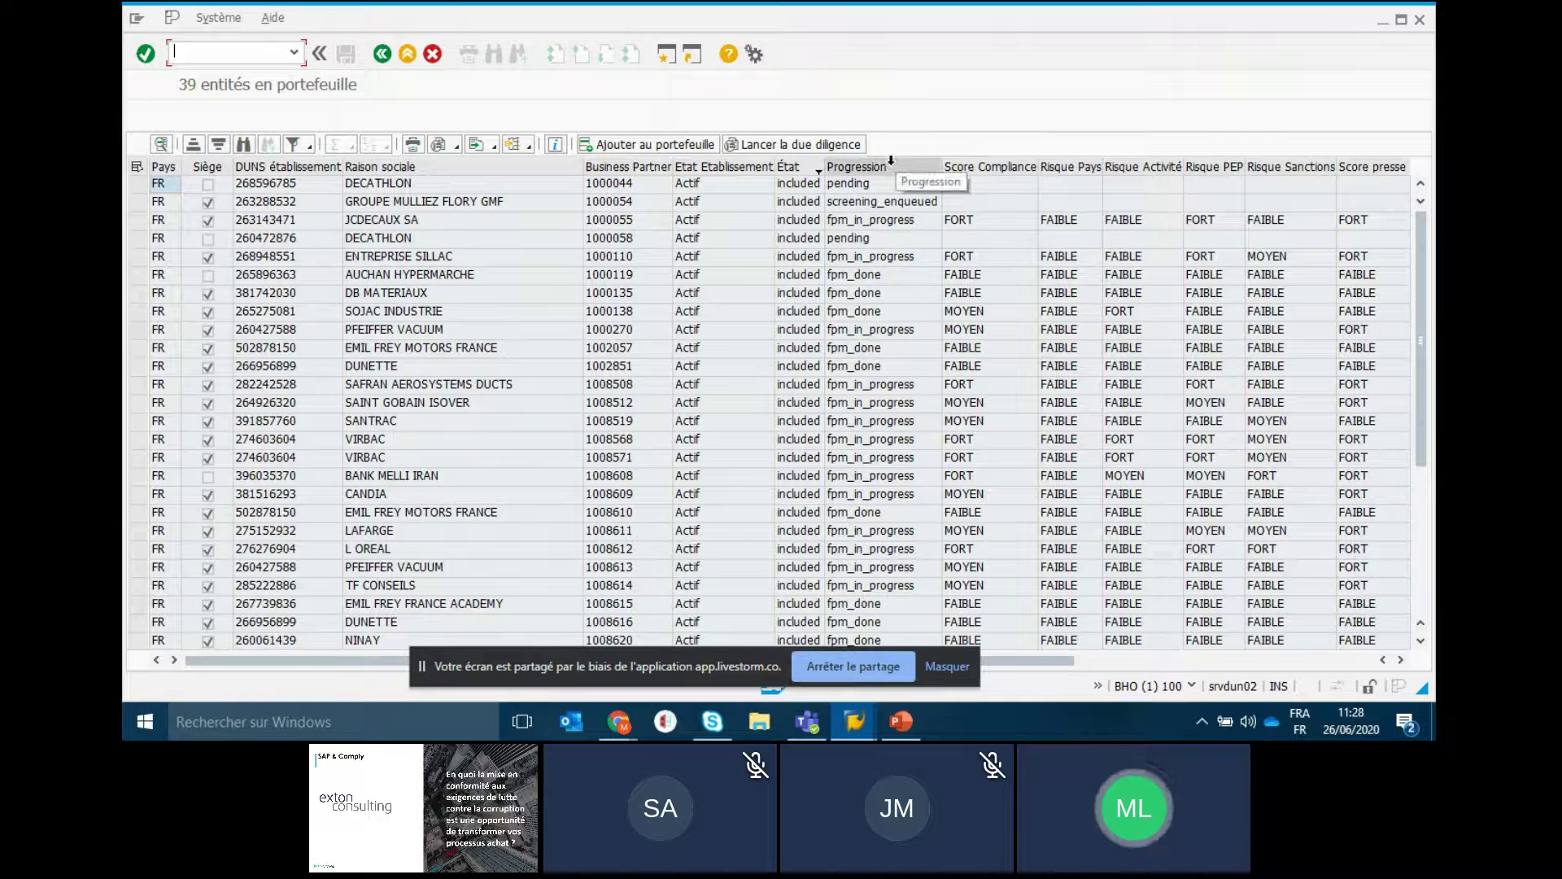
# Examine the portfolio list's Score Compliance, risk indicator, due diligence request and Dossier columns
pyautogui.click(989, 167)
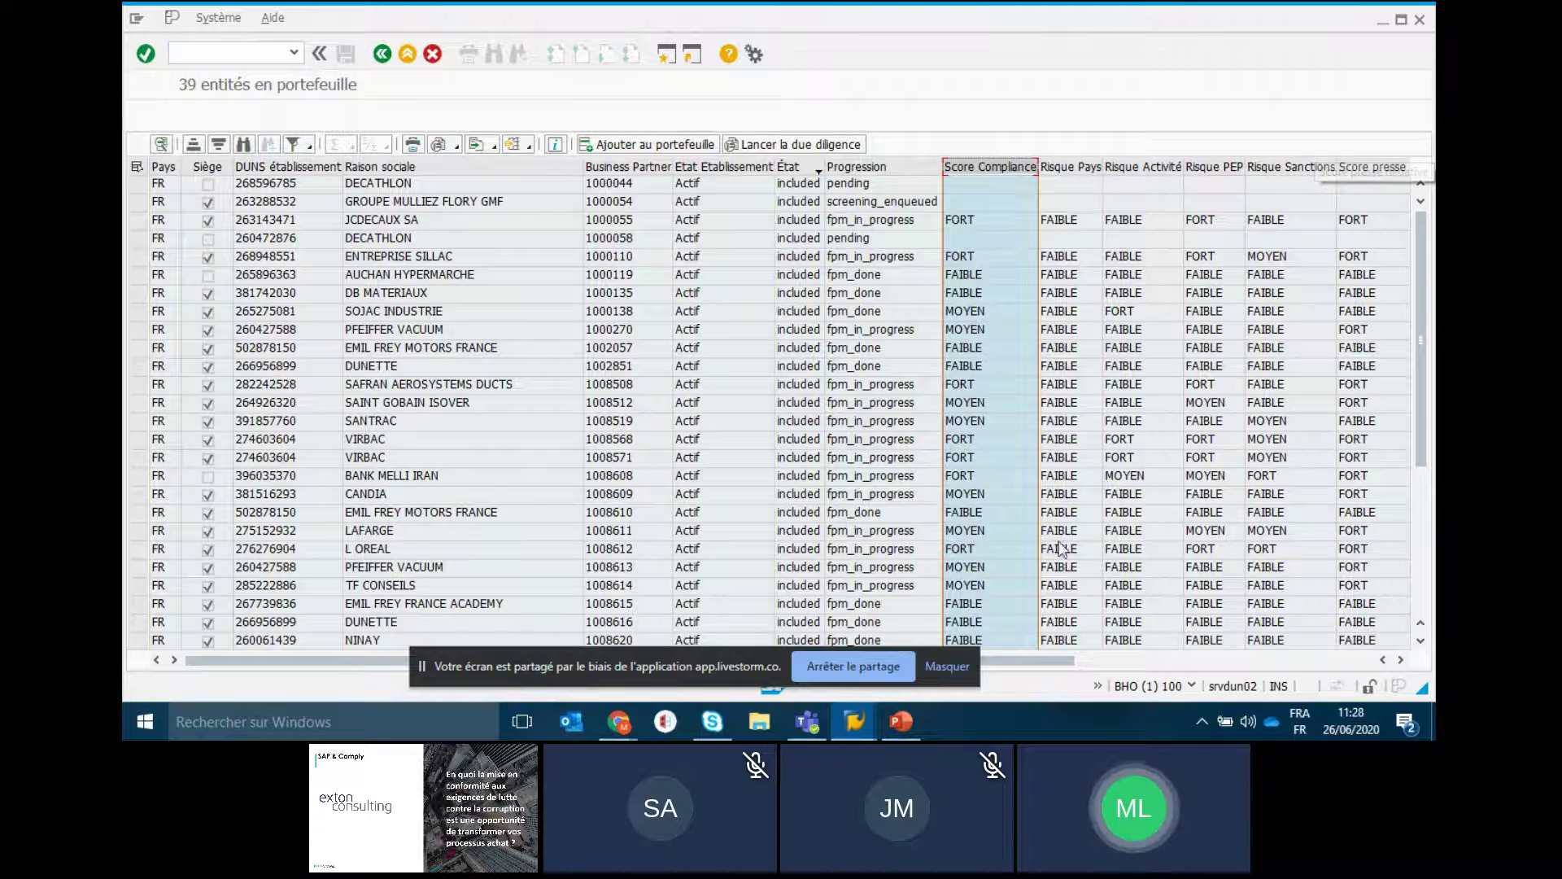
pyautogui.moveTo(1030, 659); pyautogui.dragTo(1330, 651)
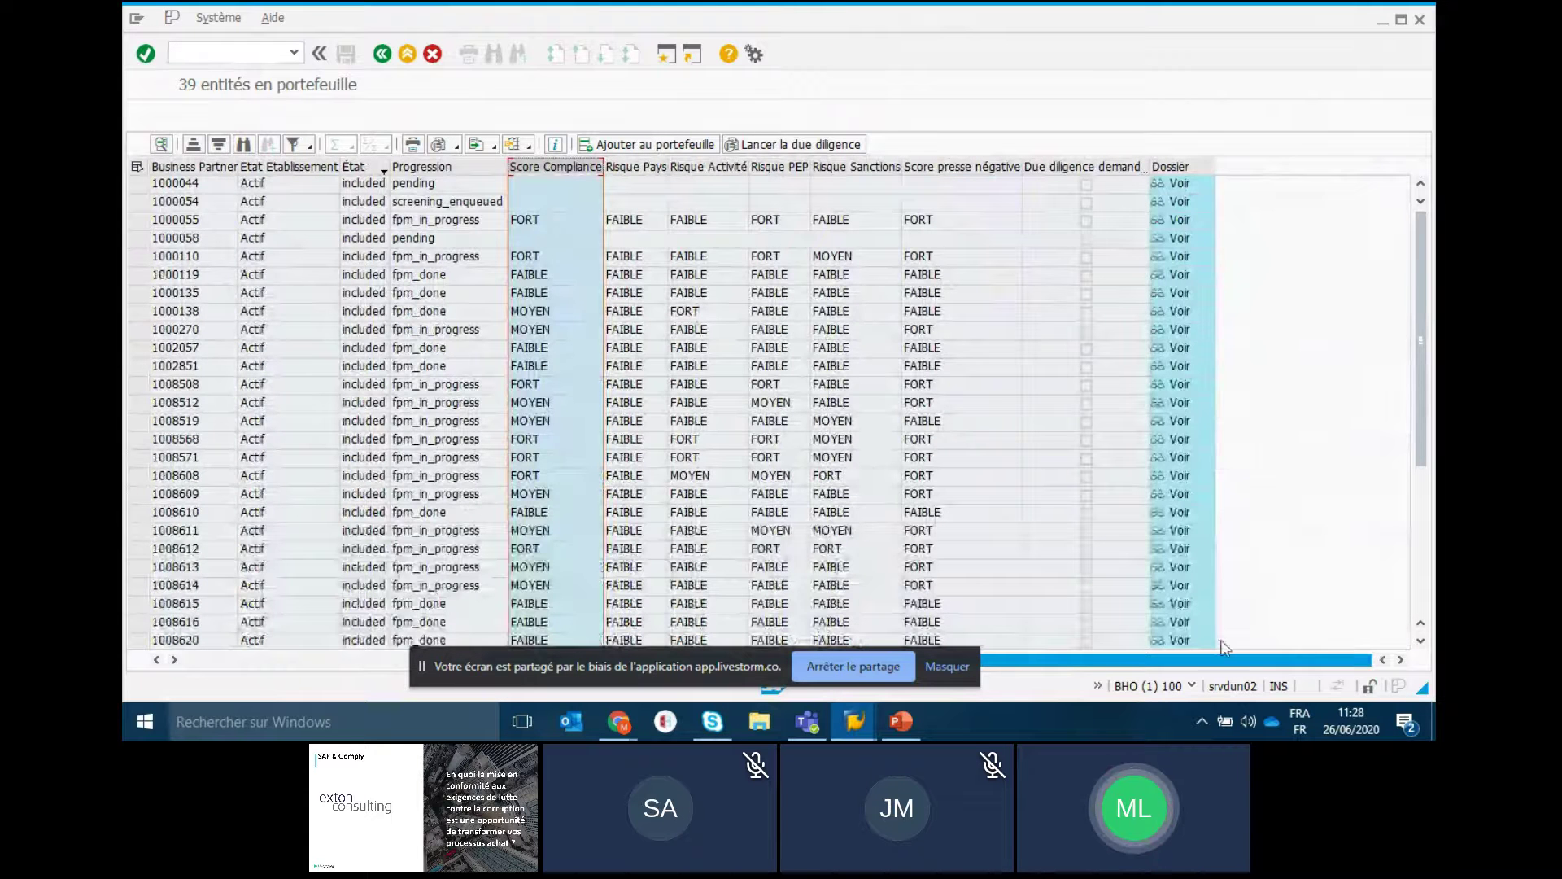
pyautogui.moveTo(1225, 648); pyautogui.dragTo(1224, 648)
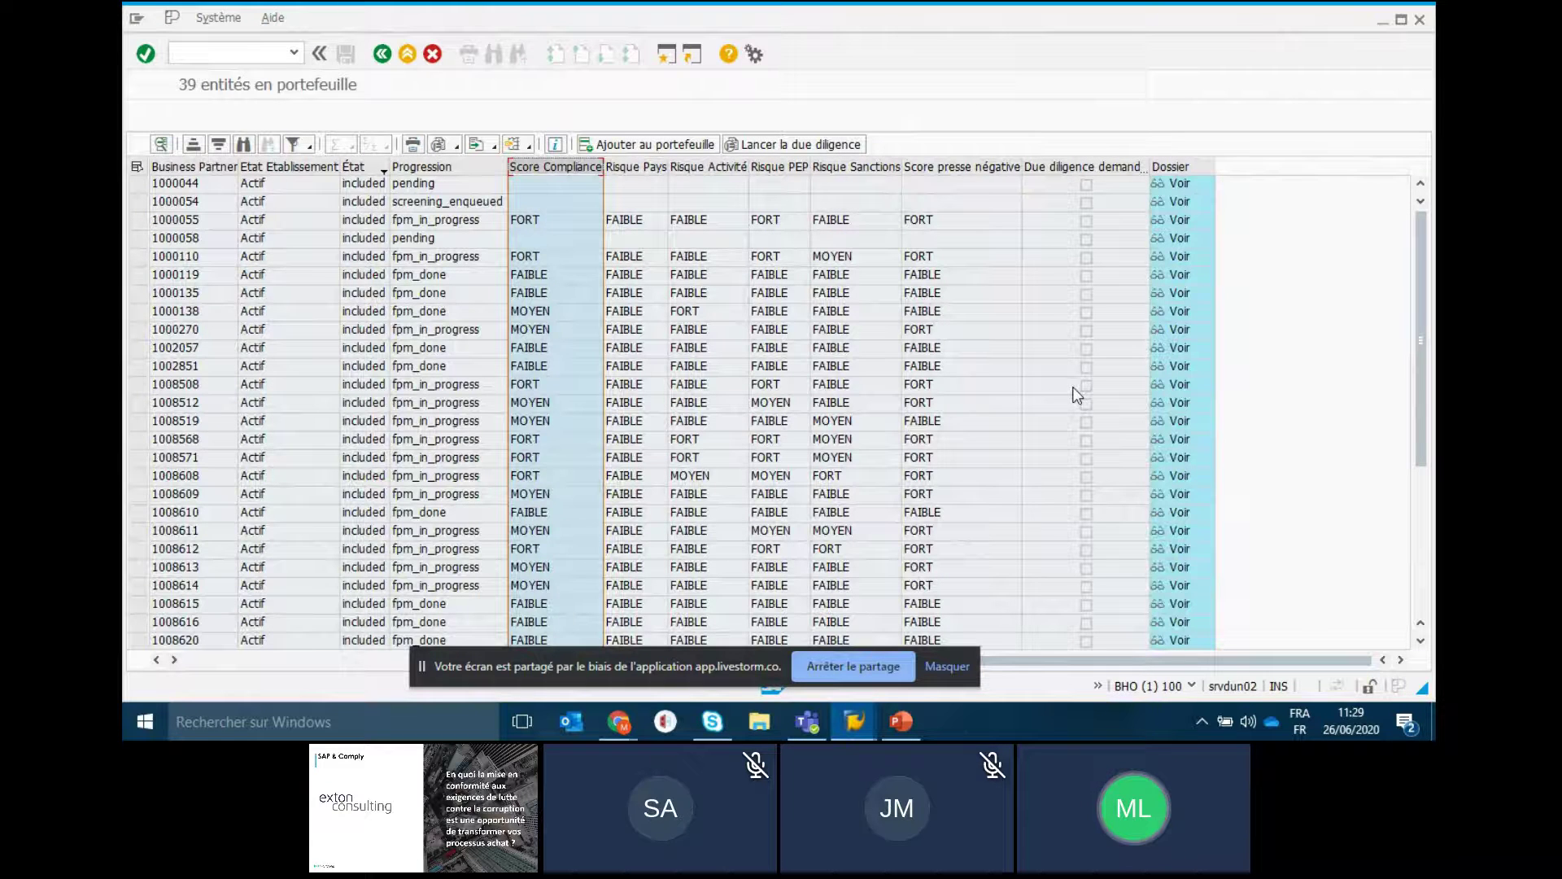
pyautogui.click(1087, 274)
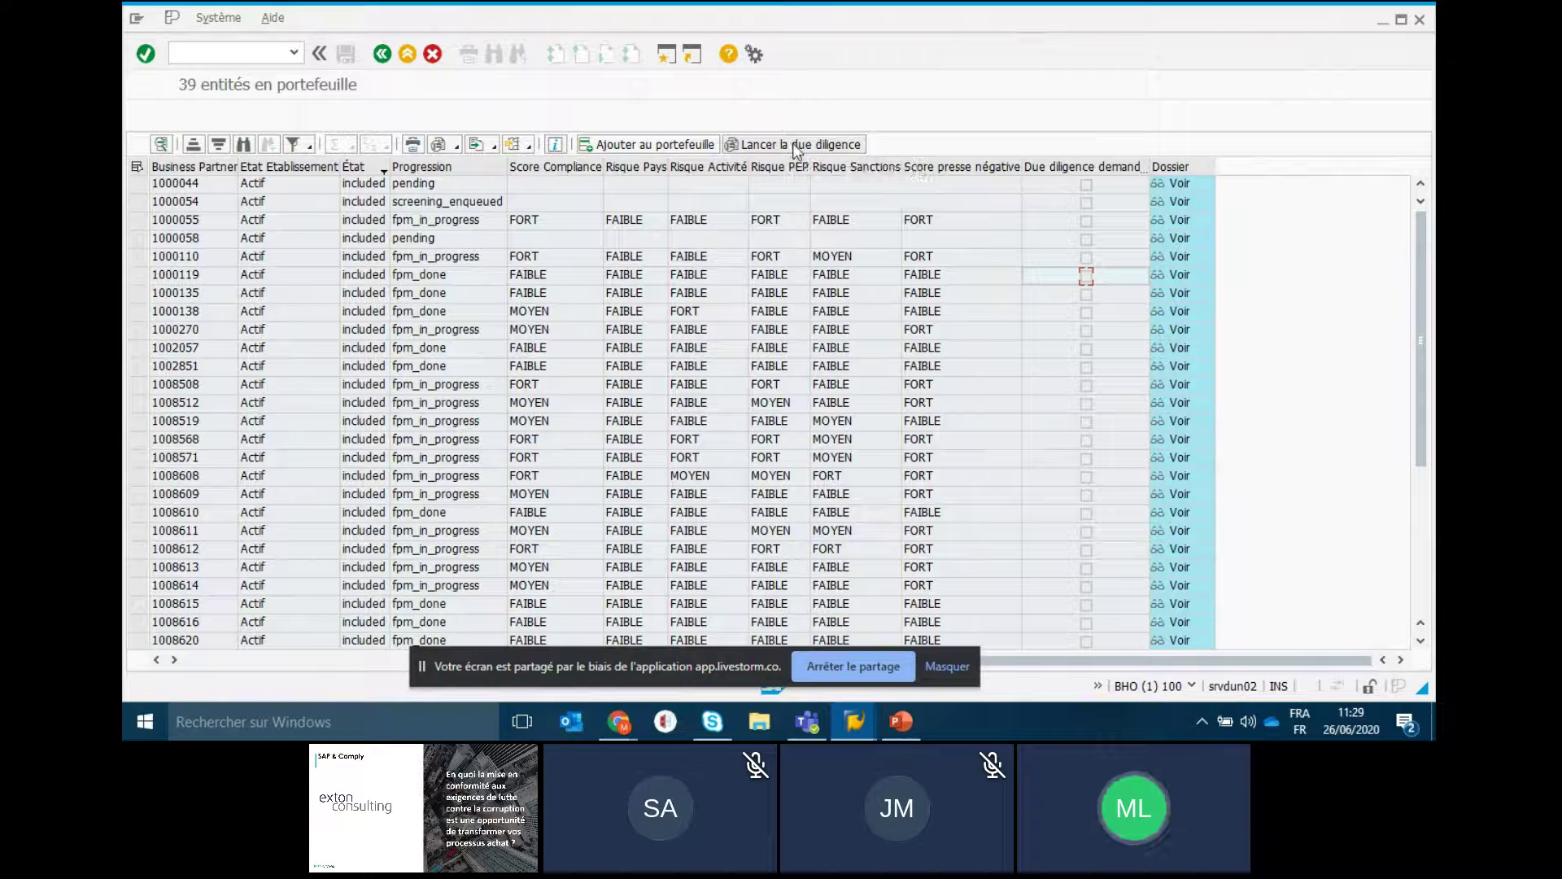
# Leave the indueD portfolio report for SAP Easy Access and switch to indueD in Chrome
pyautogui.click(433, 55)
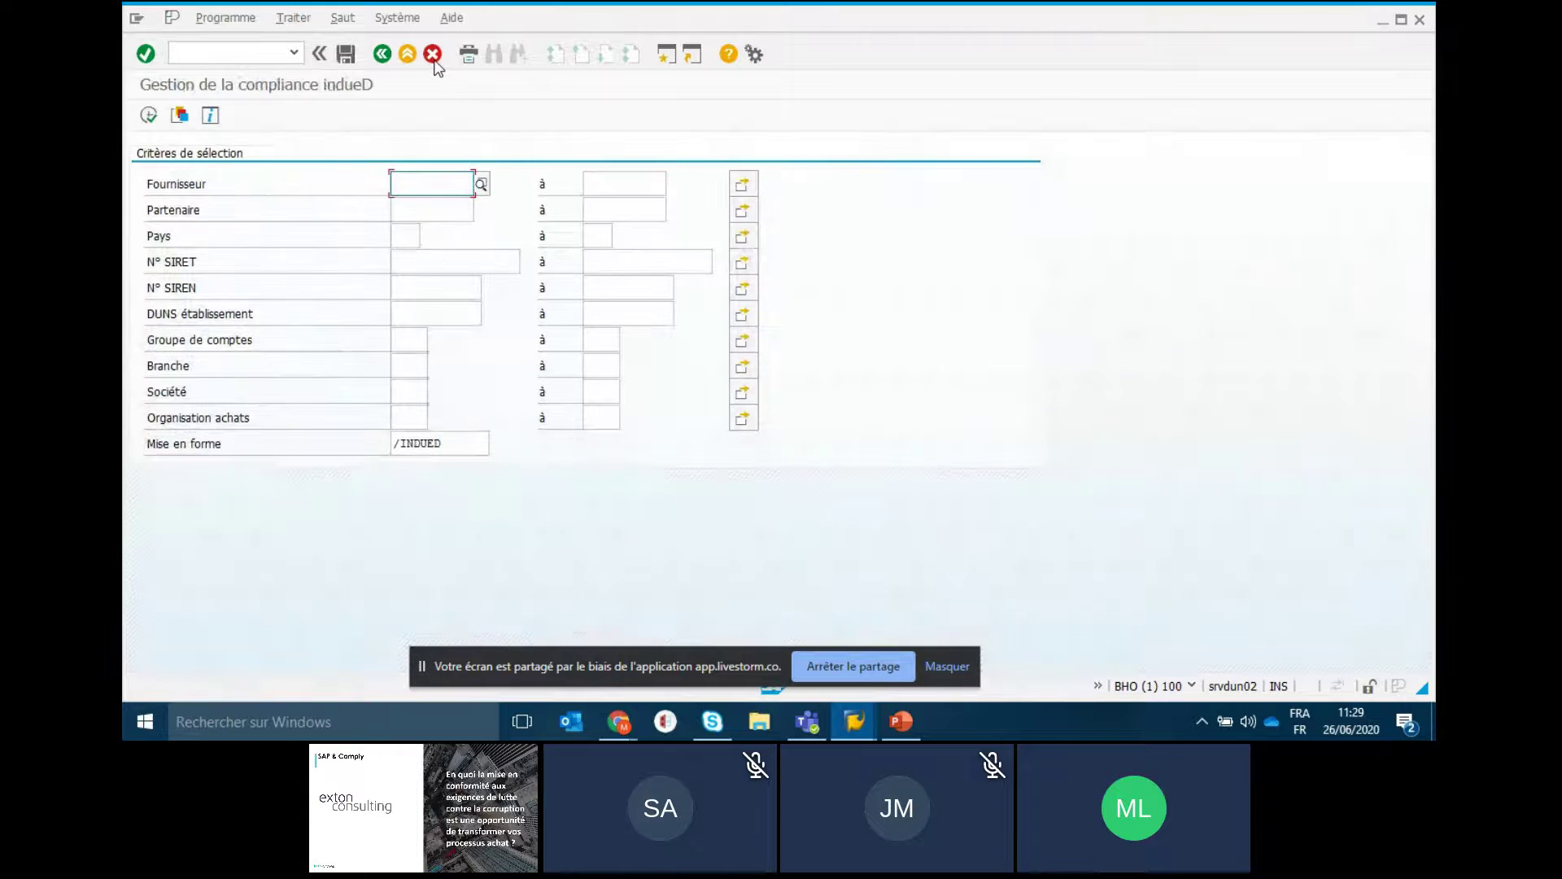
pyautogui.click(417, 60)
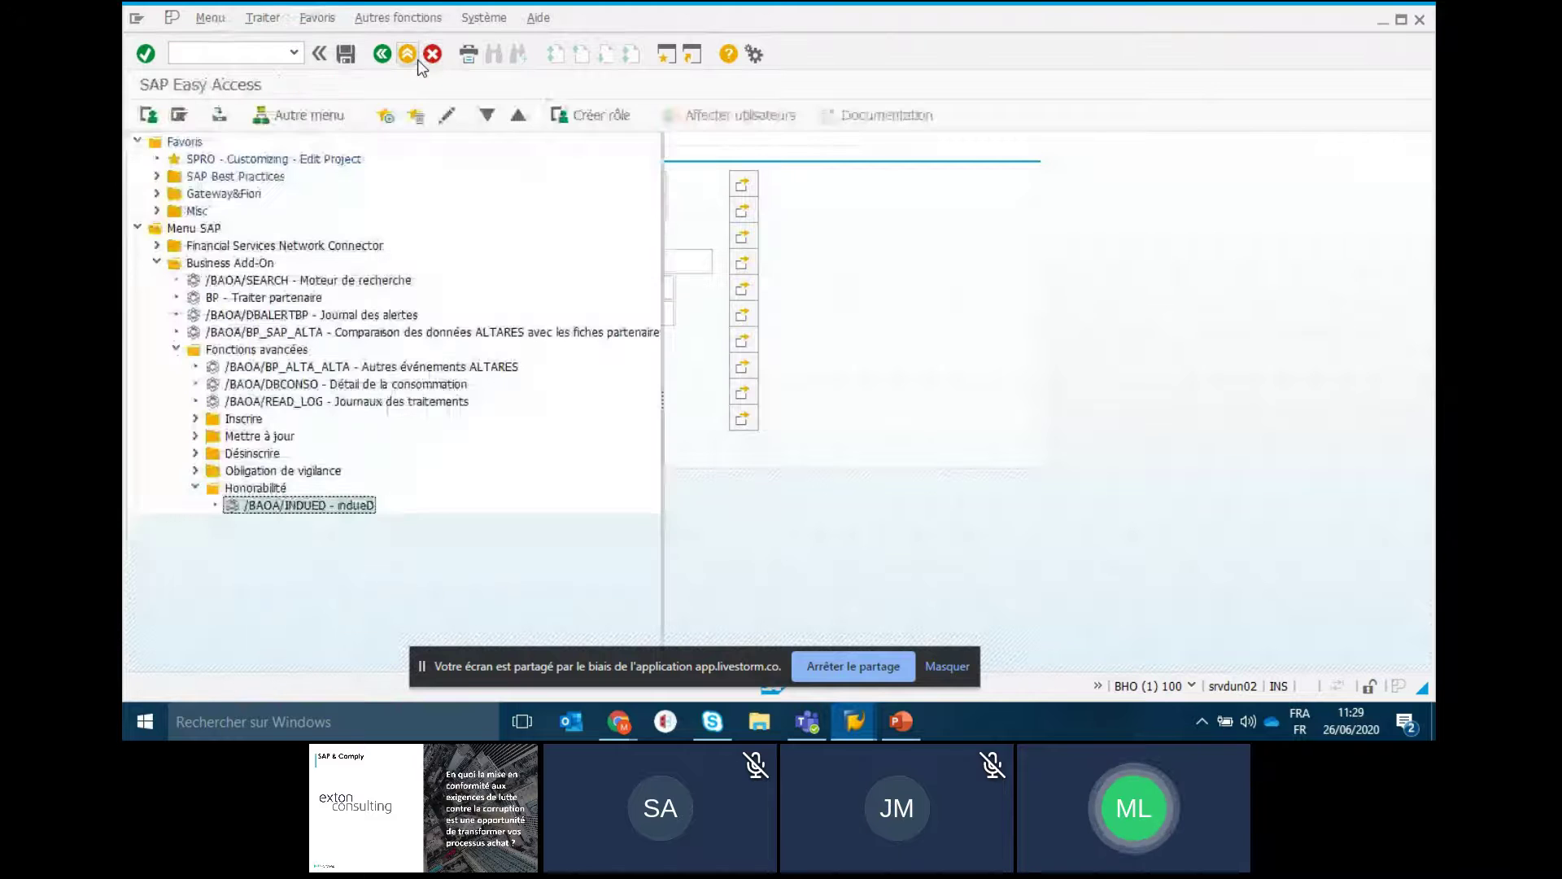
pyautogui.hotkey('alt', 'Tab')
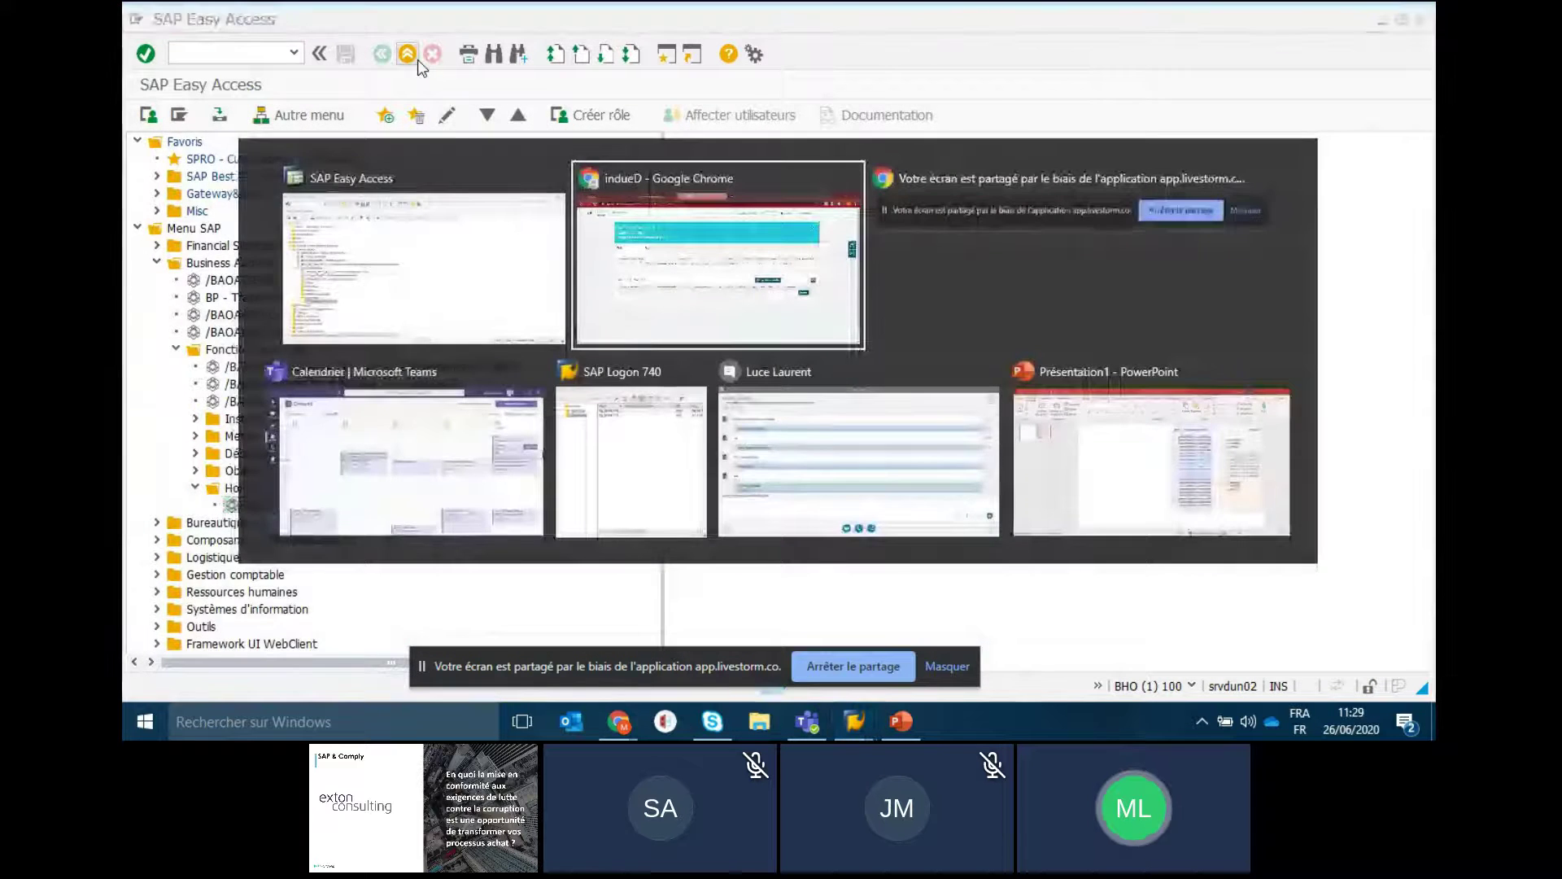